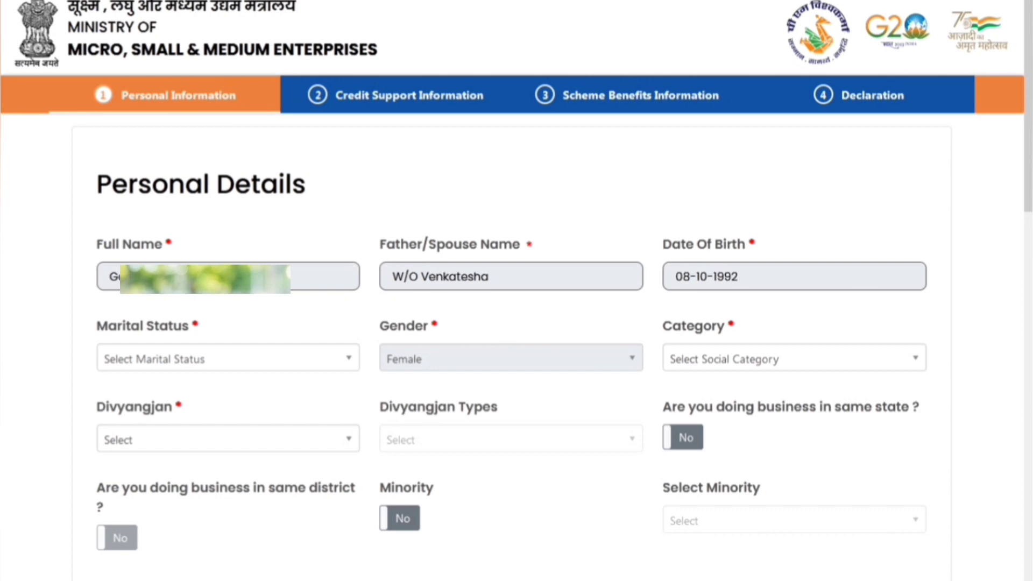
Set marital status to Married and social category to ST
click(229, 358)
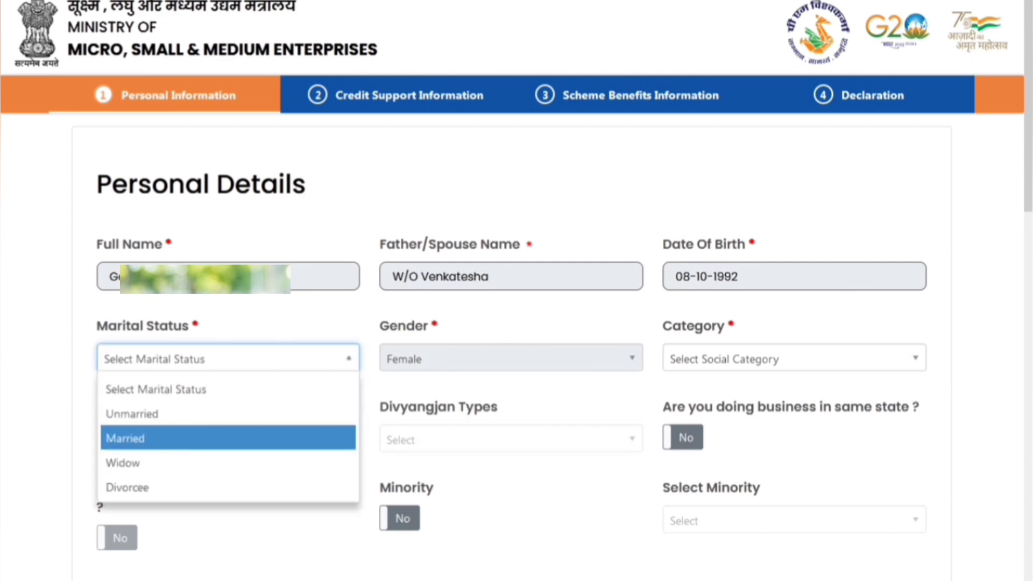
key(Up)
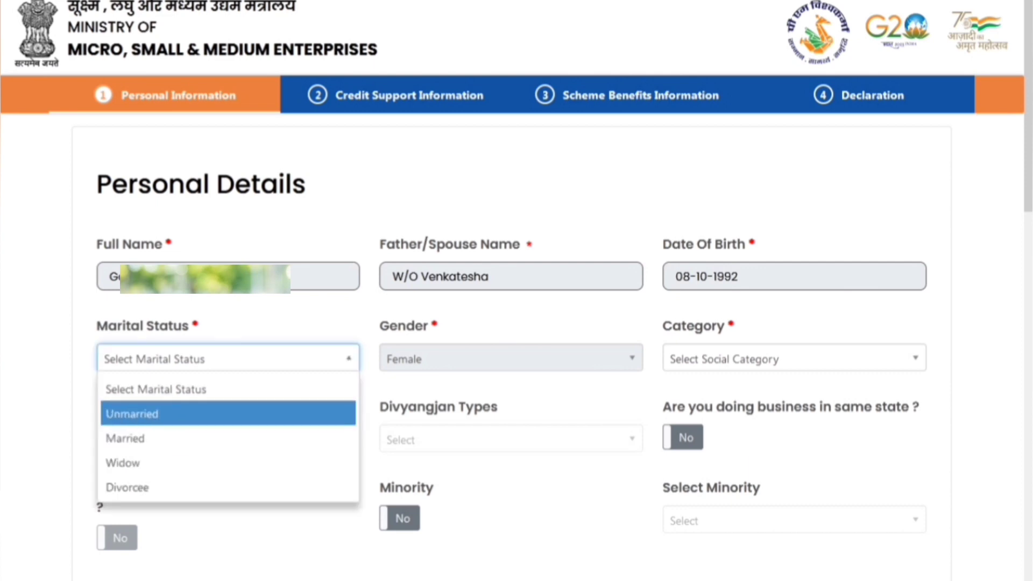
key(Down)
key(Down)
key(Down)
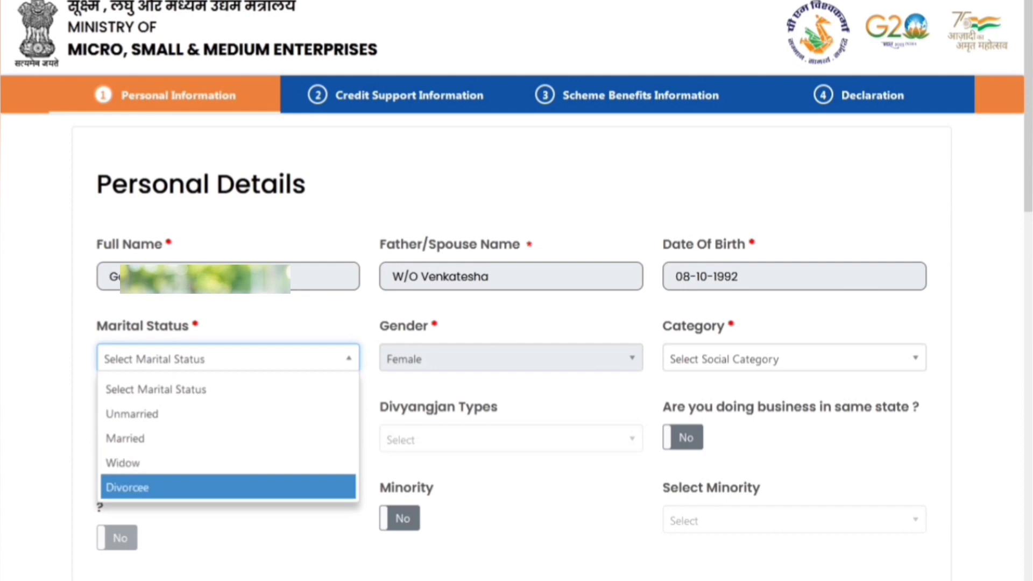
key(Up)
key(Up)
key(Return)
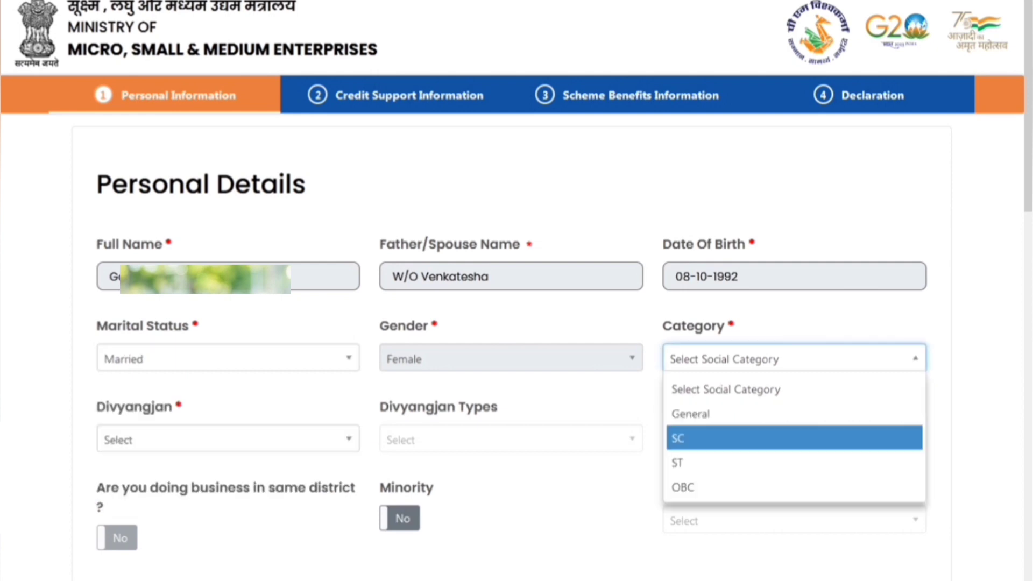
key(Down)
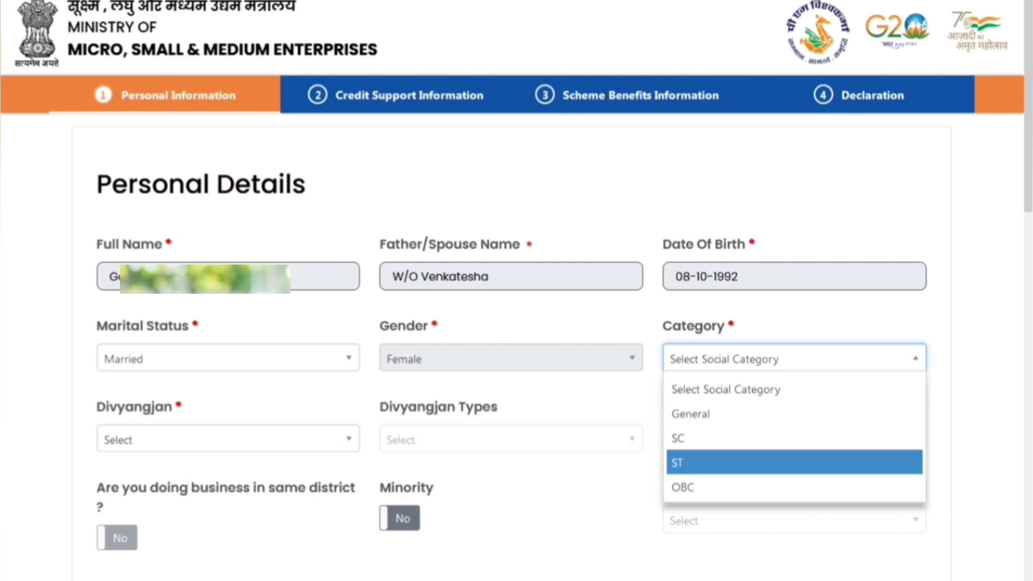
key(Return)
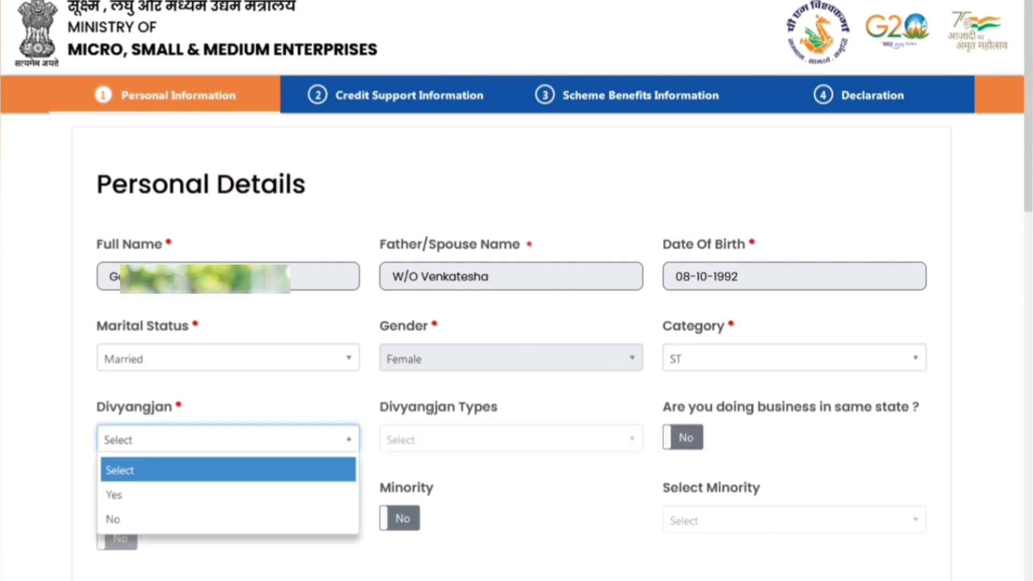
Answer No to the Divyangjan question, reverting after briefly trying Yes
key(Down)
key(Down)
key(Return)
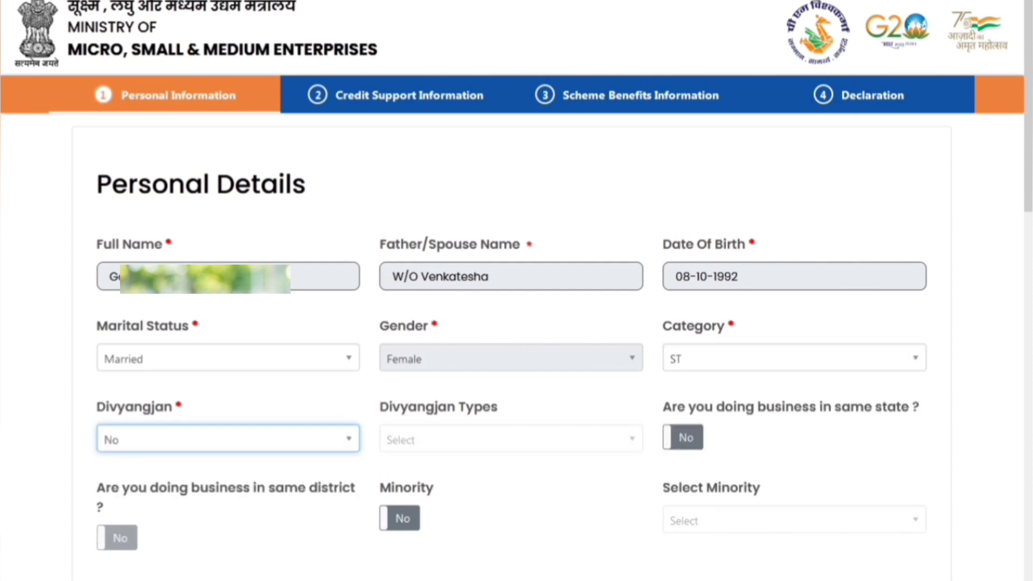
key(Return)
key(Up)
key(Return)
key(Down)
key(Down)
key(Down)
key(Down)
key(Down)
key(Down)
key(Down)
key(Down)
key(Down)
key(Down)
key(Down)
key(Down)
key(Down)
key(Down)
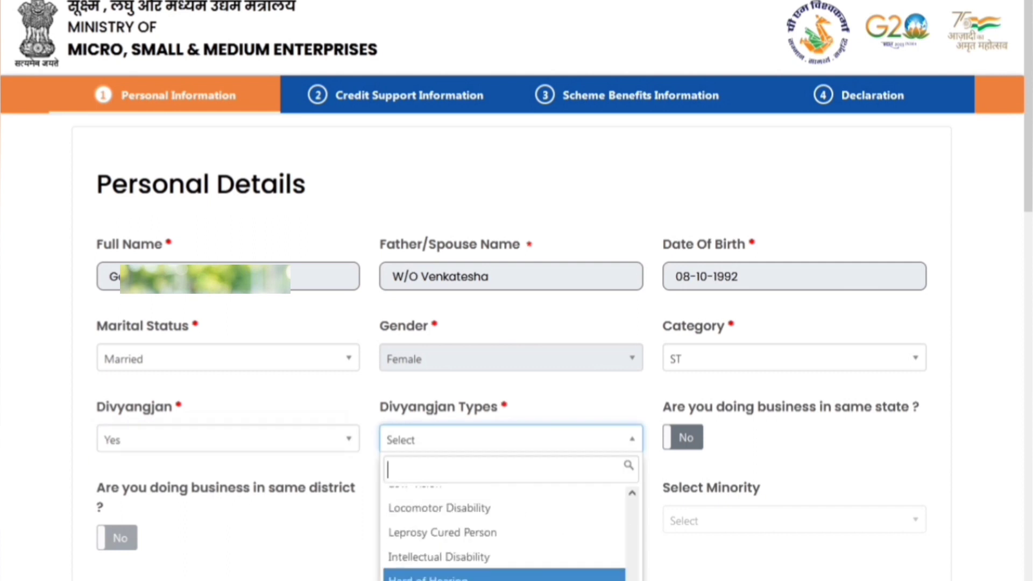
key(Up)
key(Up)
key(Up)
key(Up)
key(Up)
key(Up)
key(Up)
key(Up)
key(Up)
key(Up)
key(Up)
key(Up)
key(Up)
key(shift+Tab)
key(alt+Down)
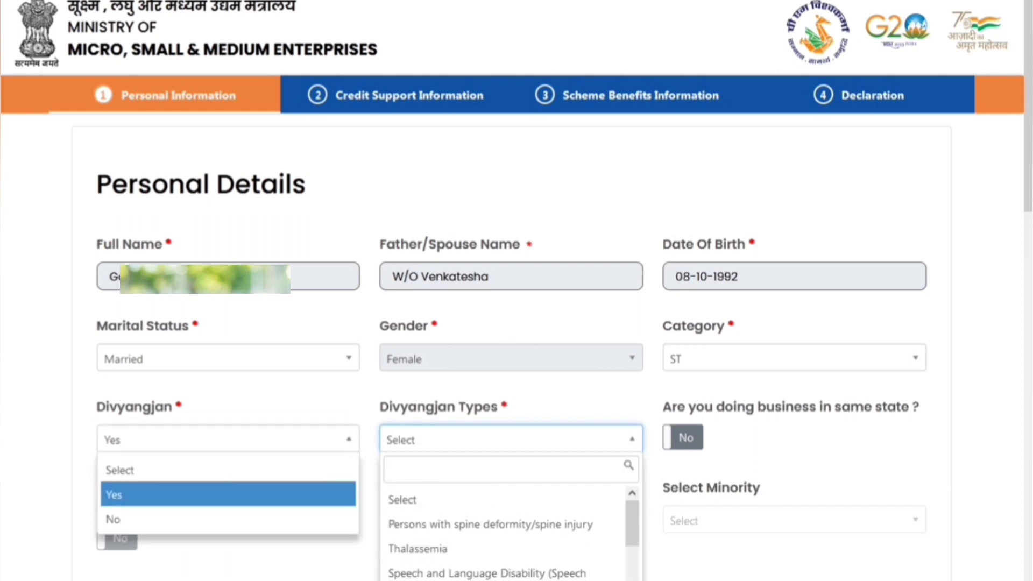
key(Down)
key(Return)
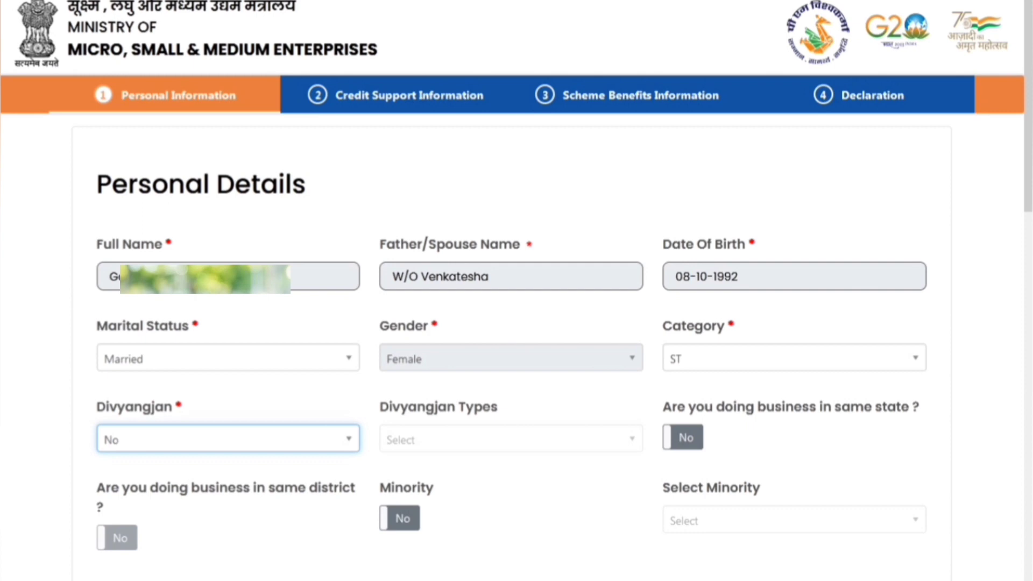
Mark the business as located in the same state and same district
key(Tab)
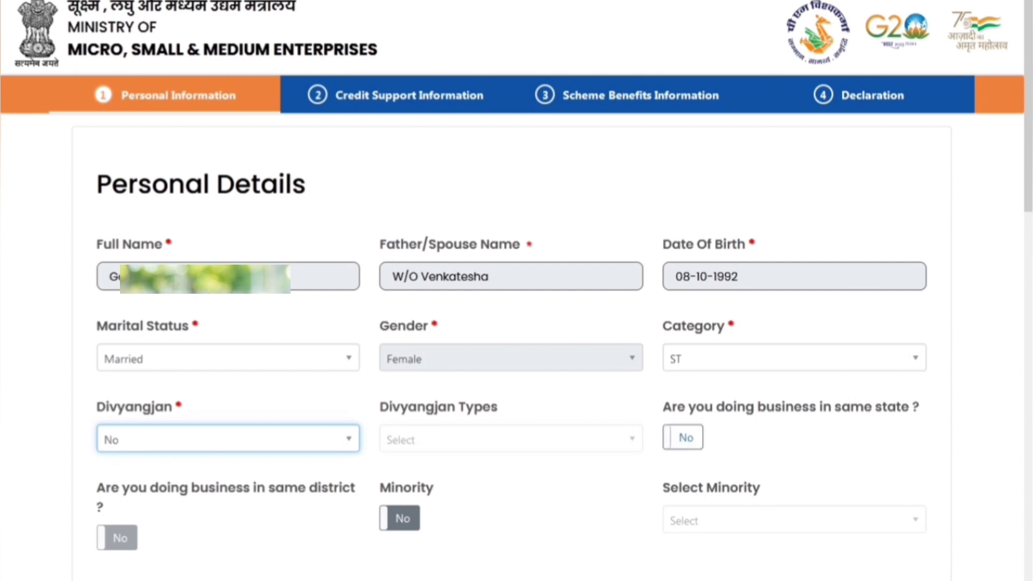
key(Tab)
key(space)
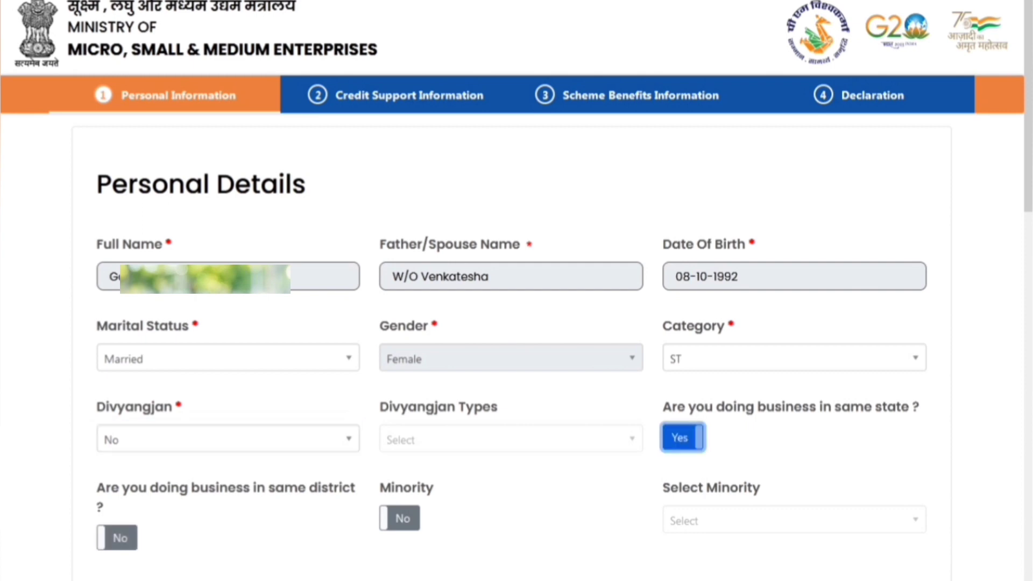
key(Tab)
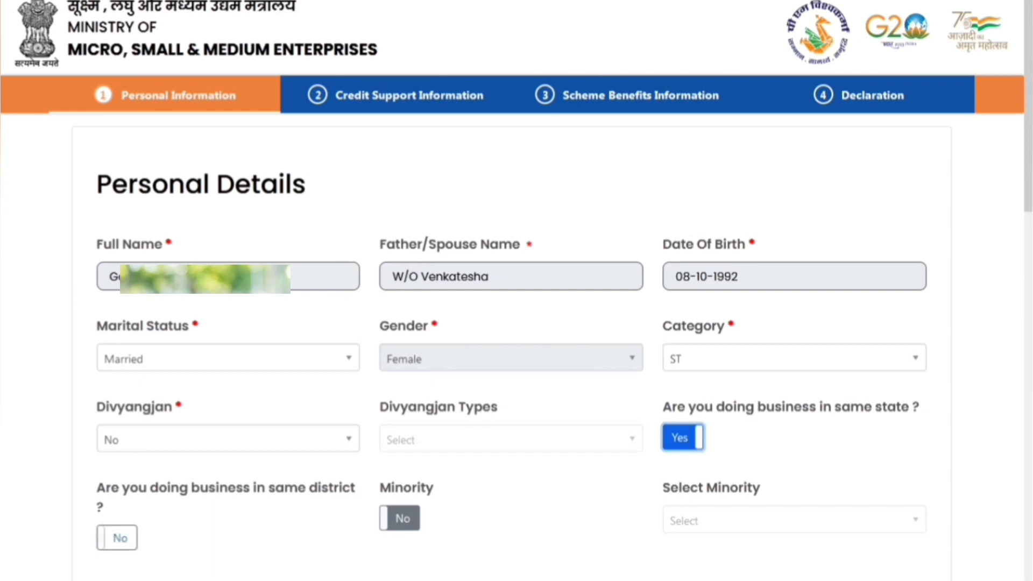
key(space)
key(Tab)
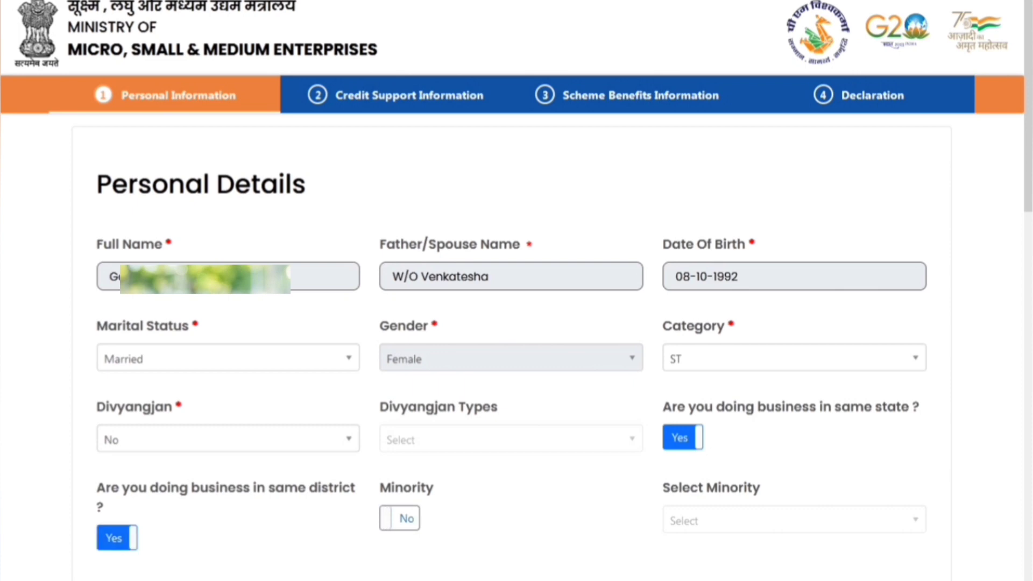
Fill in the ration card number under Family Details and fetch the linked family members
scroll(516, 323, down, 3)
scroll(517, 323, down, 6)
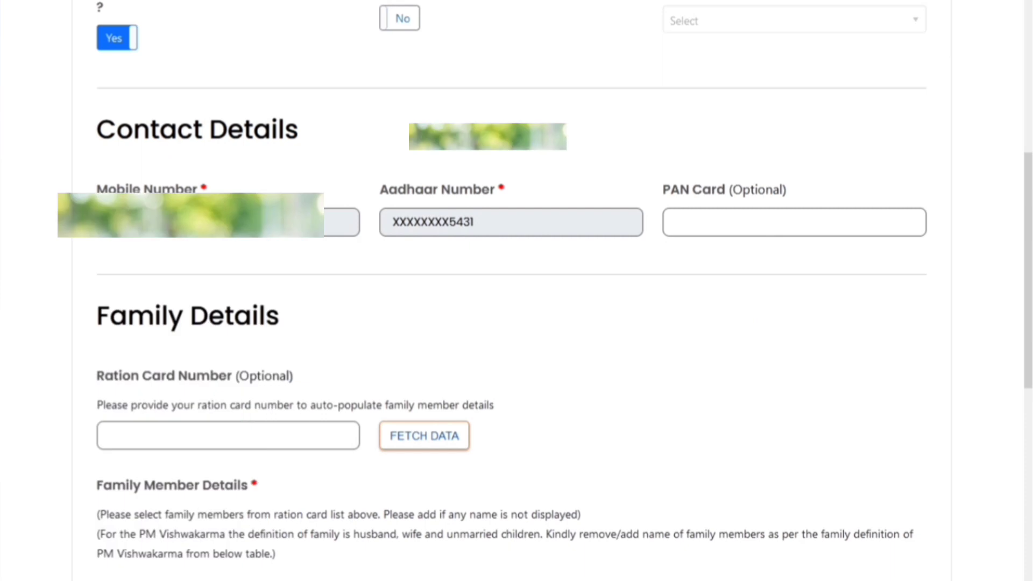
click(700, 222)
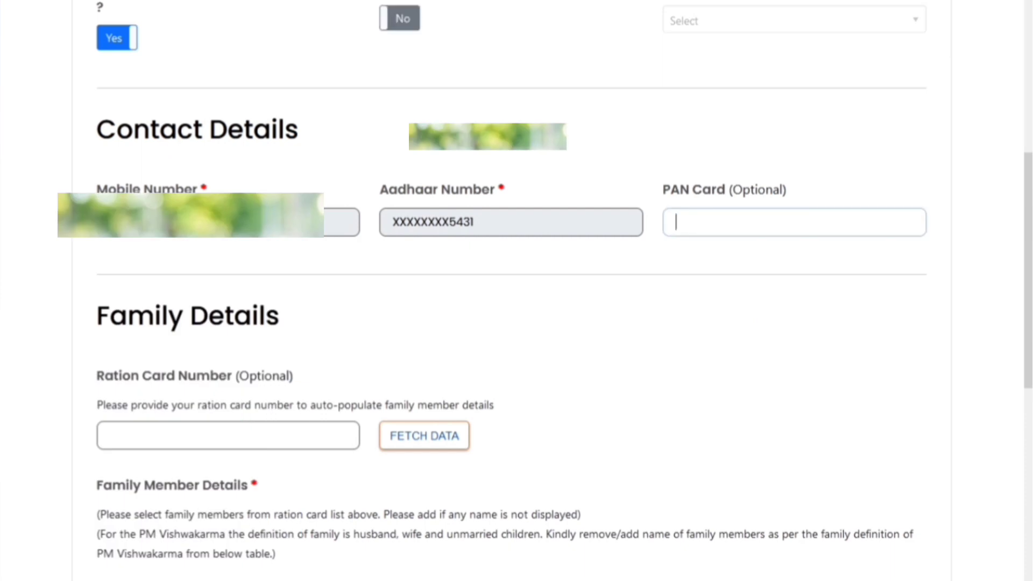
scroll(517, 323, down, 2)
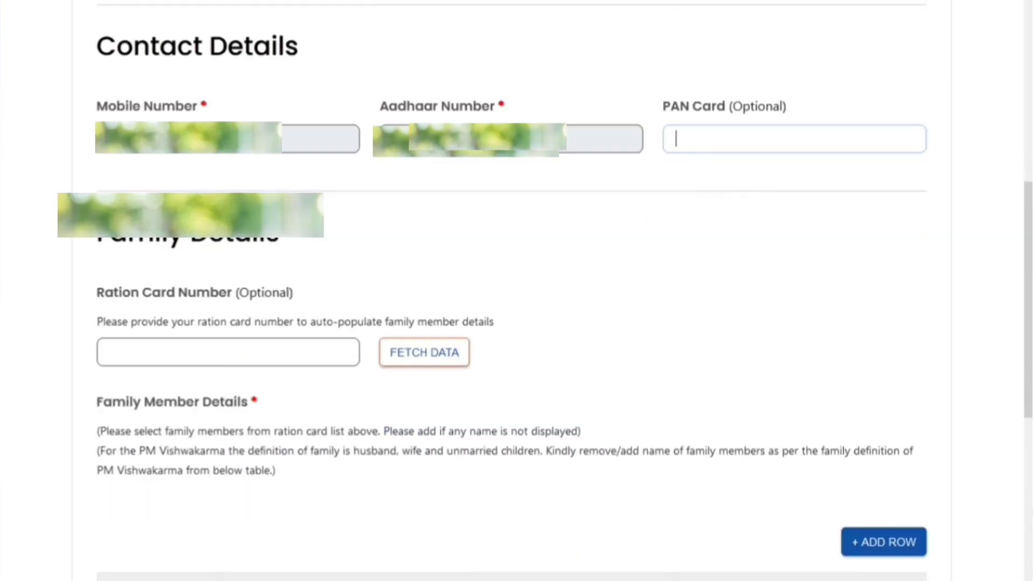
click(228, 353)
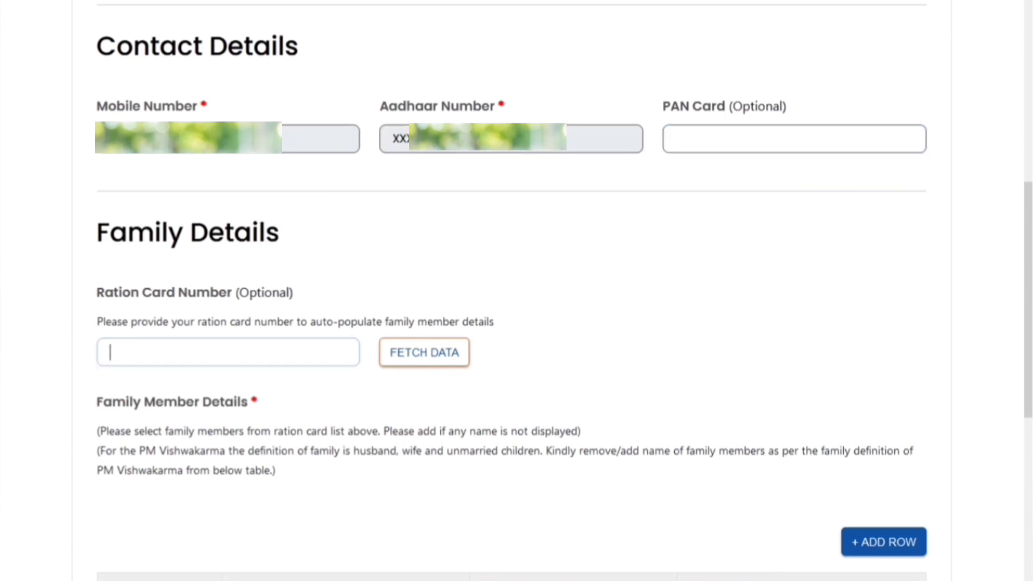
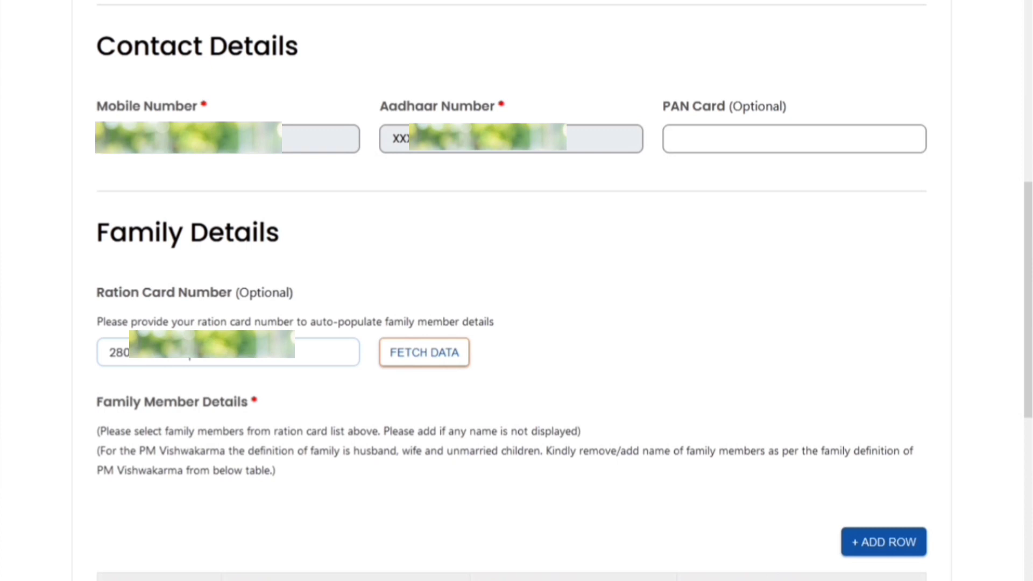
click(425, 352)
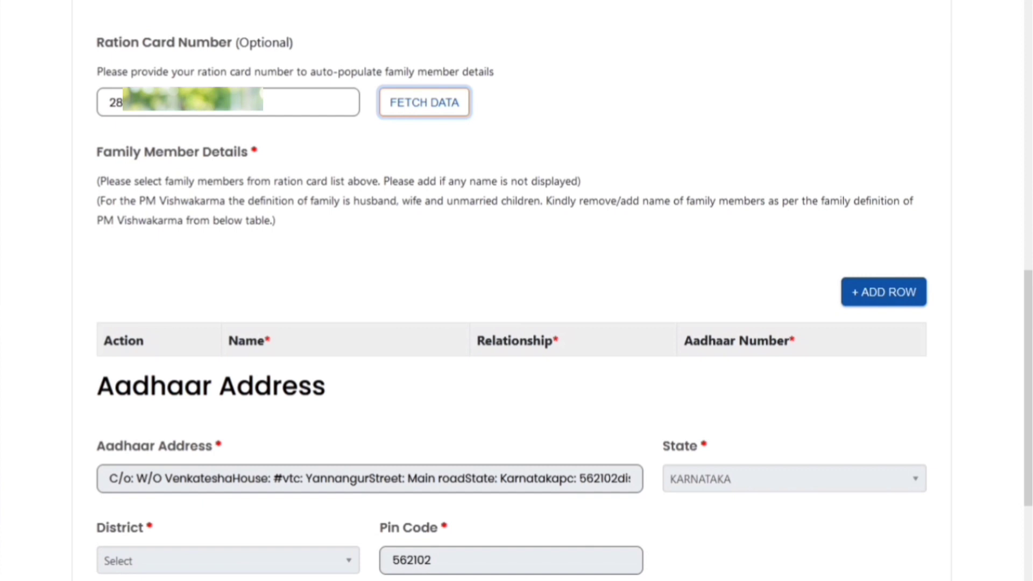
Add a new Family Member Details row and start on its Name field
click(884, 292)
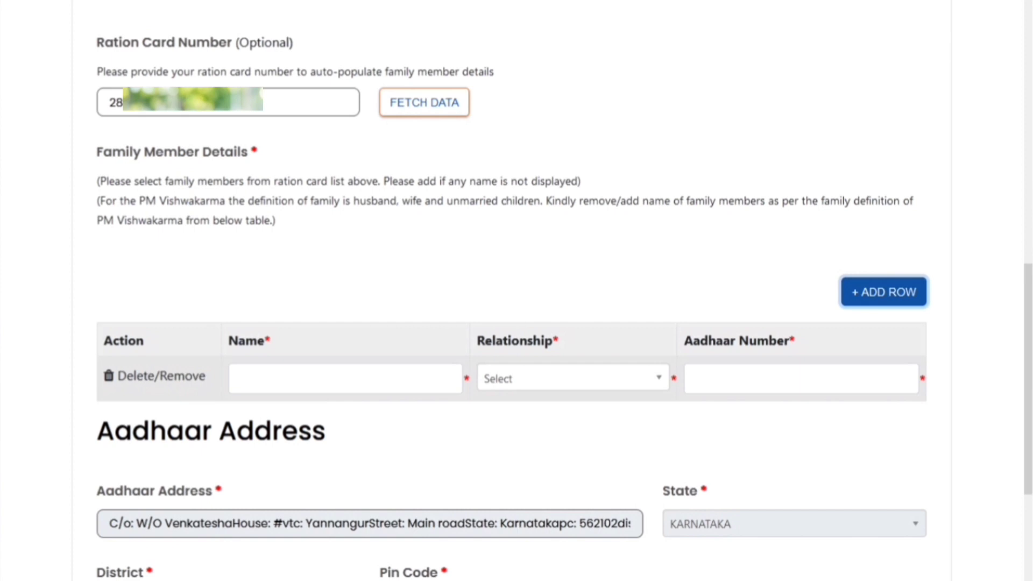
click(344, 379)
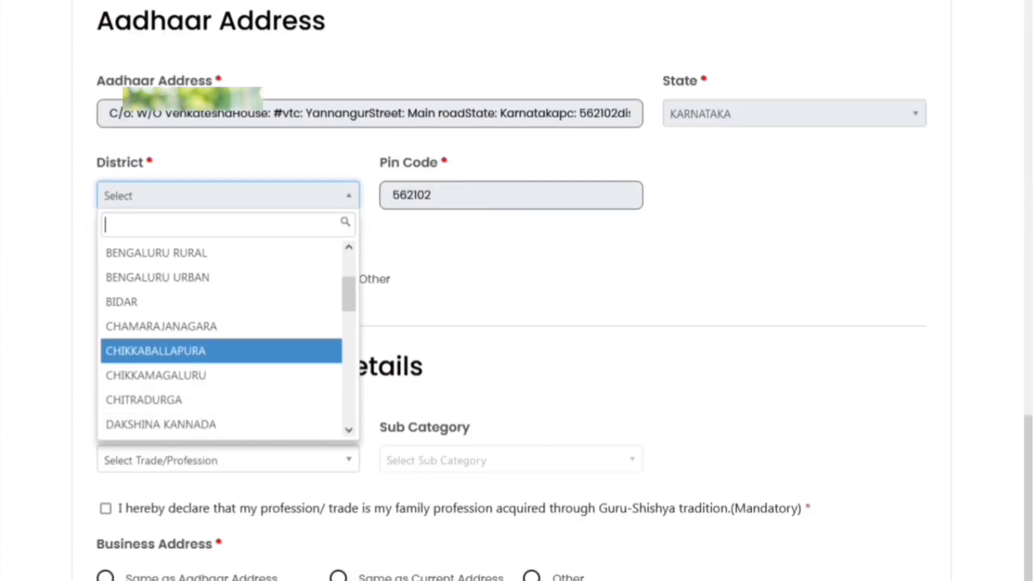
Choose district CHIKKABALLAPURA, current address same as Aadhaar, and Gram Panchayat Yes
key(Return)
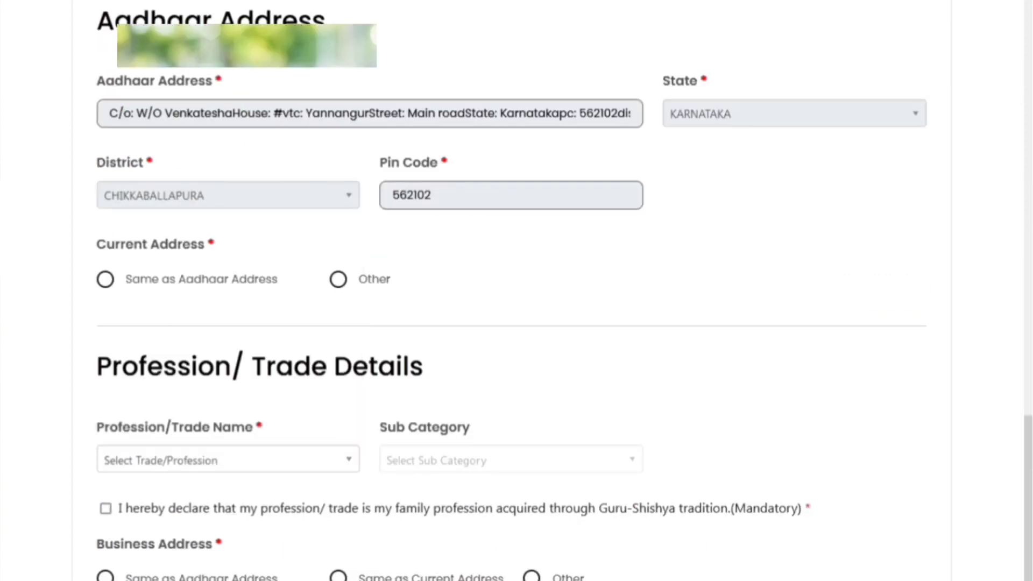
scroll(511, 290, down, 1)
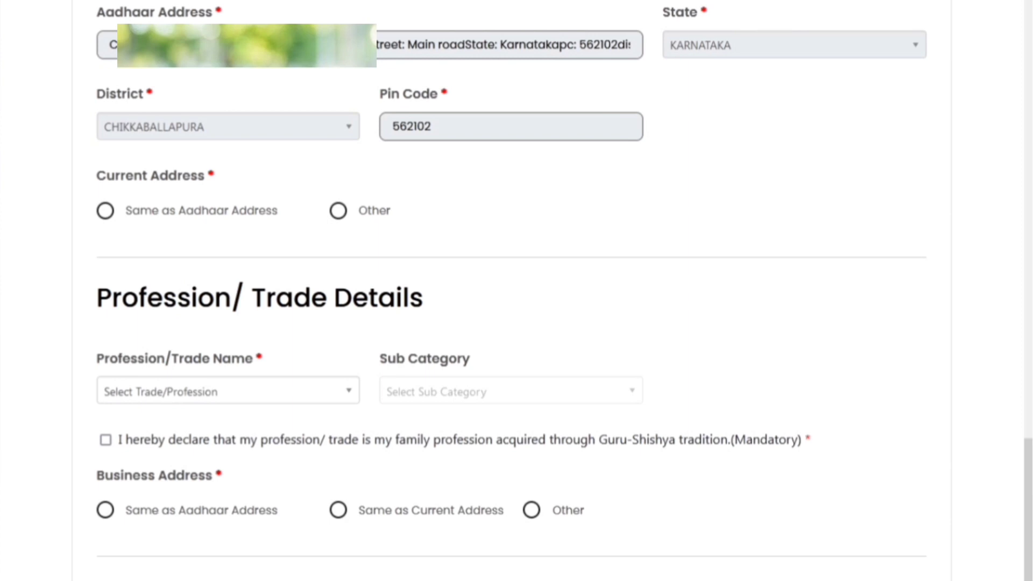
click(105, 210)
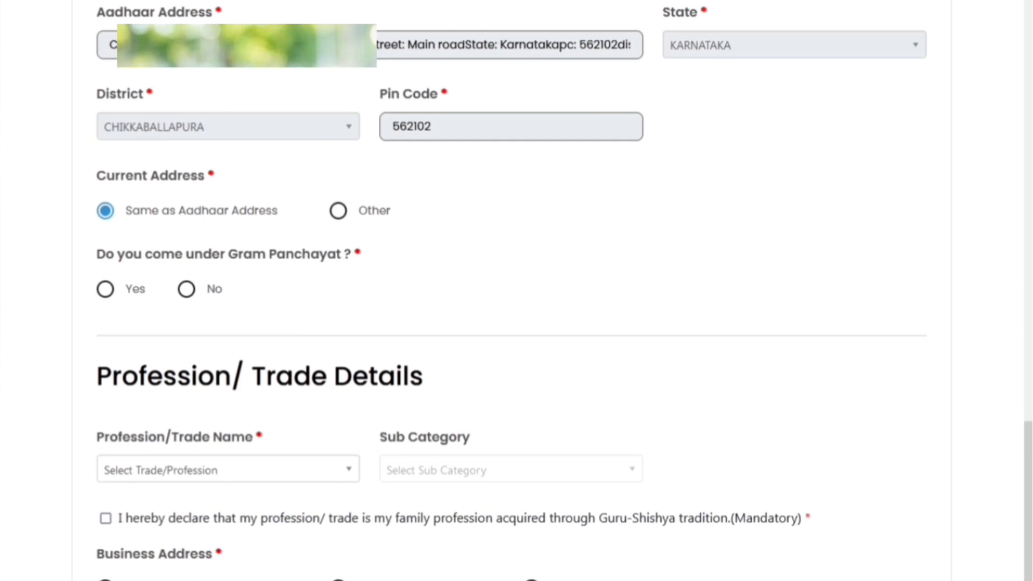
click(338, 210)
click(105, 211)
click(105, 289)
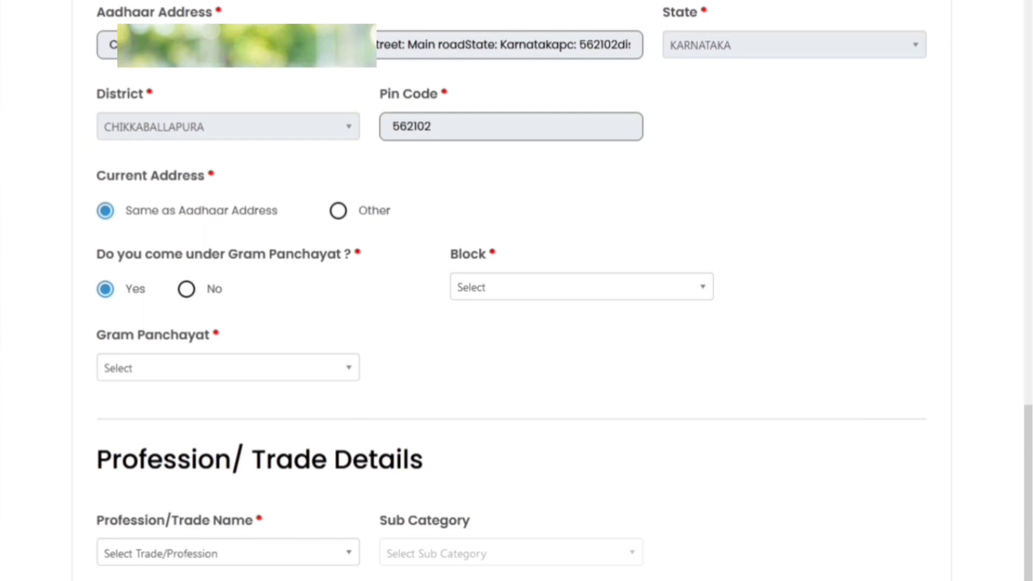
click(186, 289)
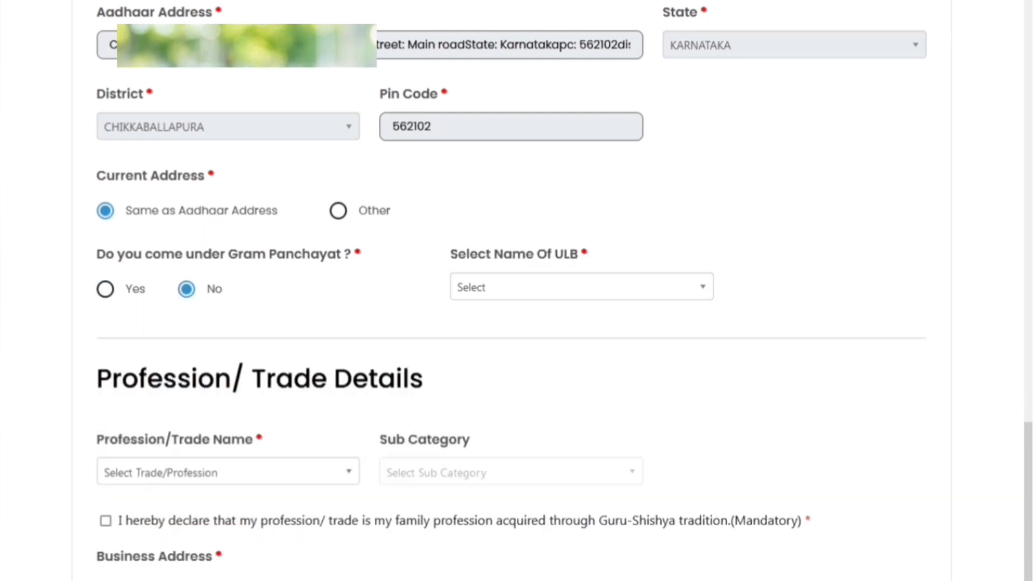
click(105, 289)
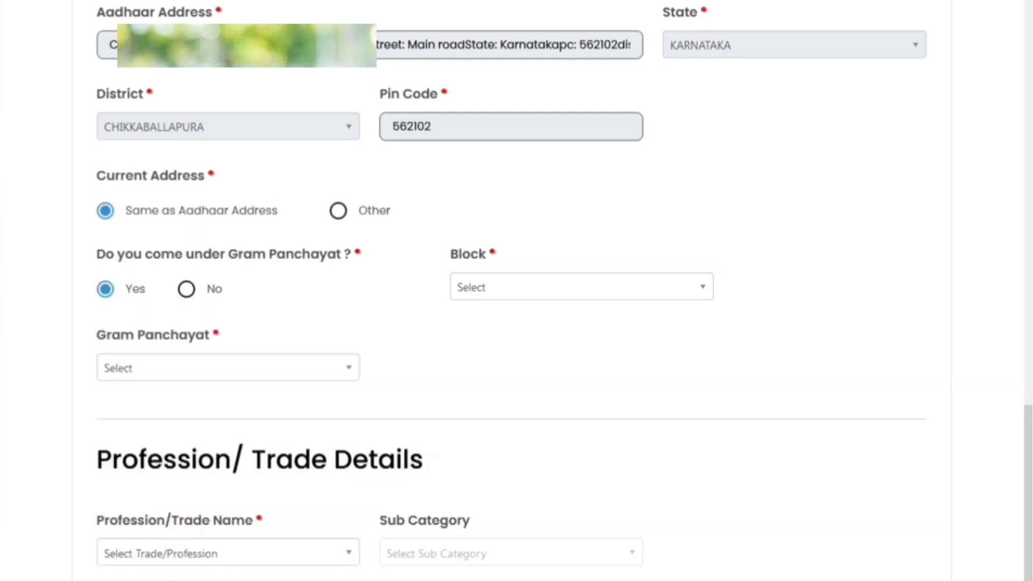
Pick block SIDLAGHATTA and gram panchayat HOSAPETE, searching 'ho'
click(581, 287)
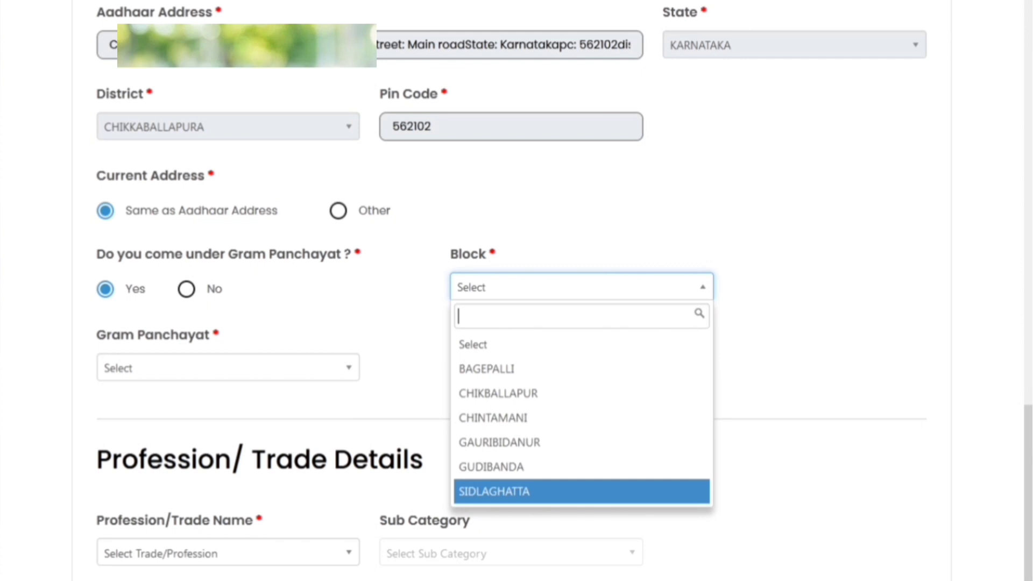
click(494, 491)
click(228, 368)
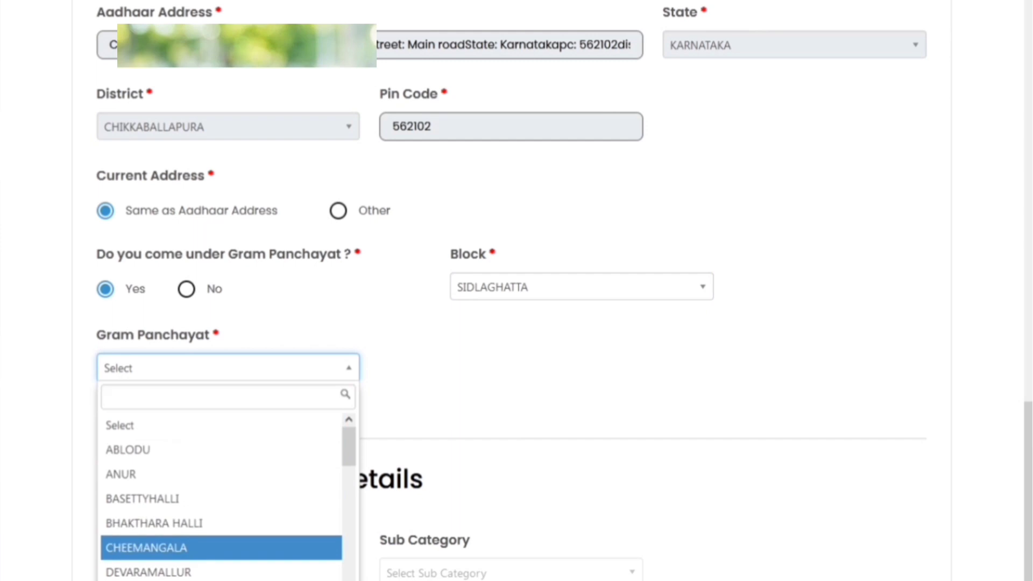
text(ho)
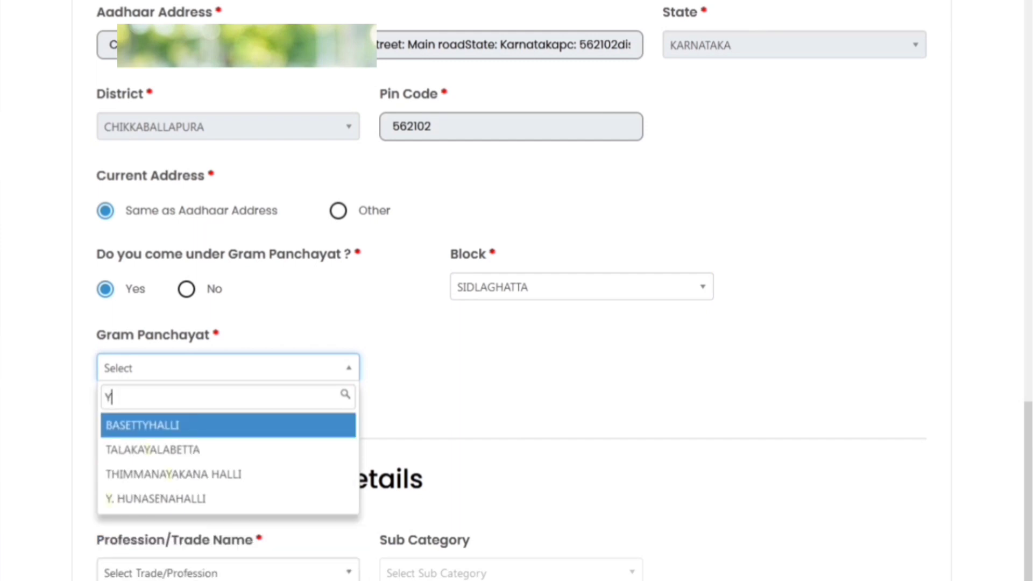
key(Return)
scroll(517, 291, down, 3)
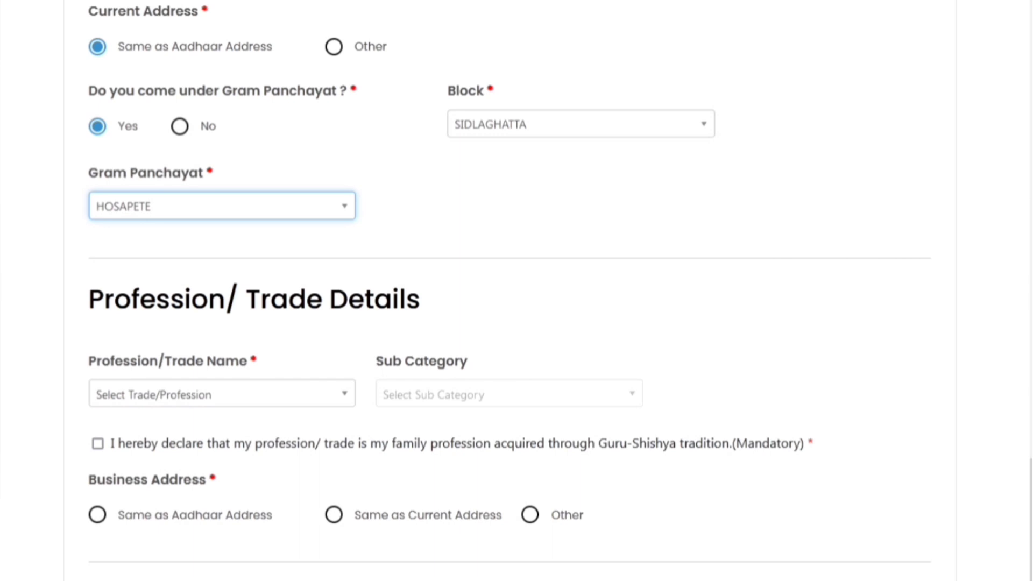
click(222, 393)
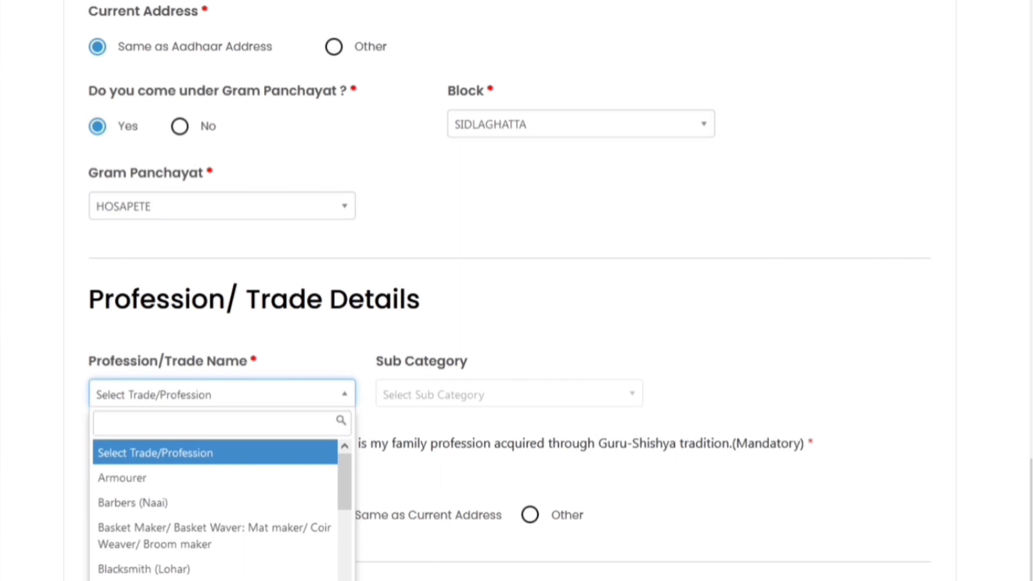
Move down the trade list past Armourer and Barbers (Naai) to select Tailor (Darzi)
key(Down)
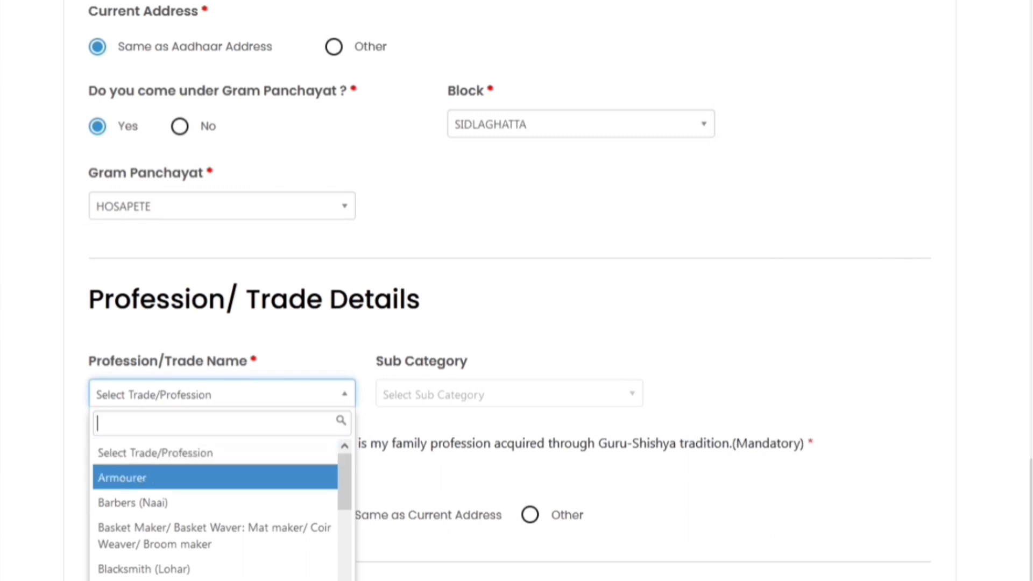
key(Down)
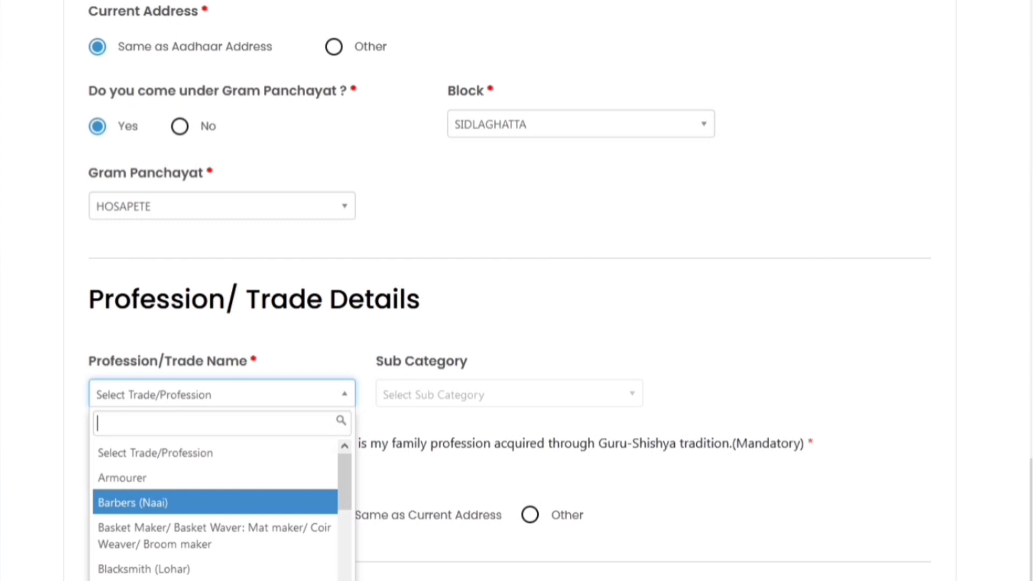
scroll(215, 506, down, 2)
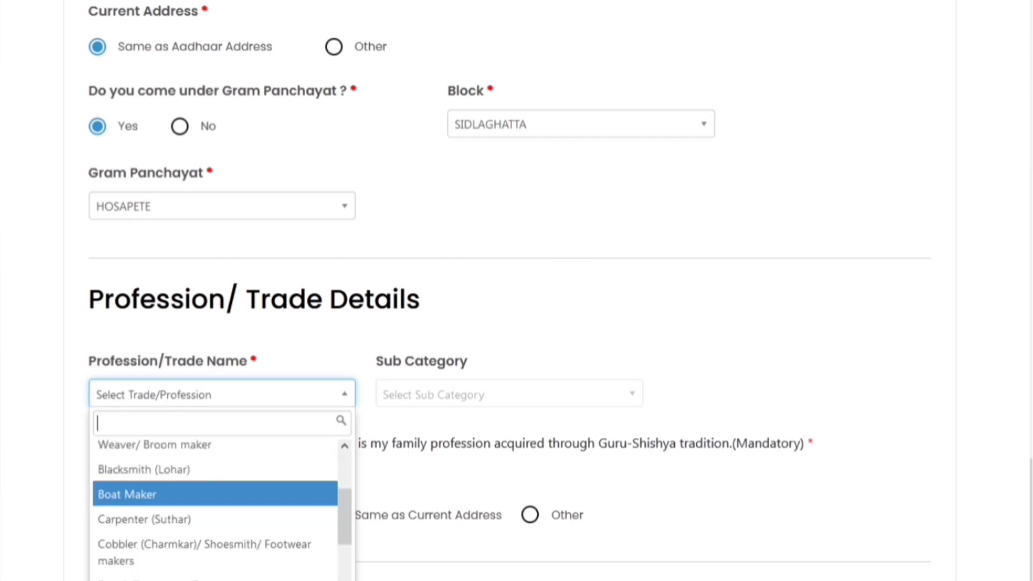
scroll(215, 516, down, 4)
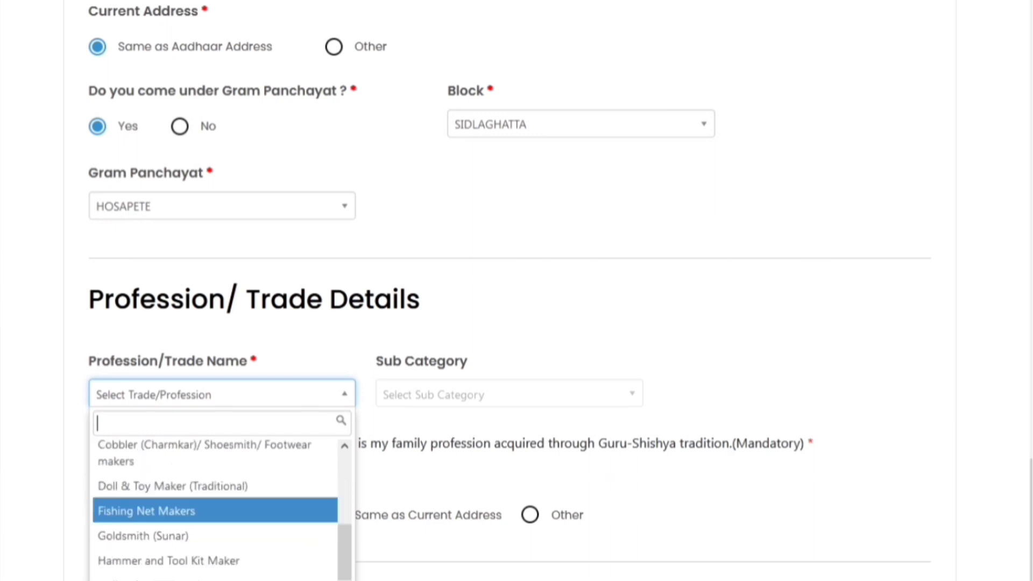
scroll(215, 536, down, 1)
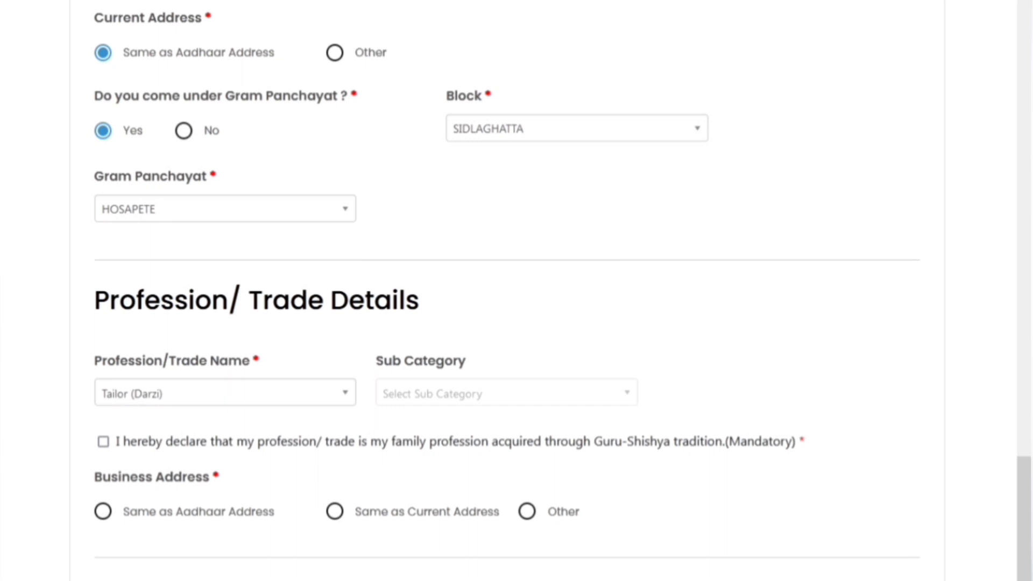
Tick the Guru-Shishya declaration, use the Aadhaar address for business, and save
click(102, 442)
click(103, 511)
click(335, 511)
click(103, 511)
click(838, 486)
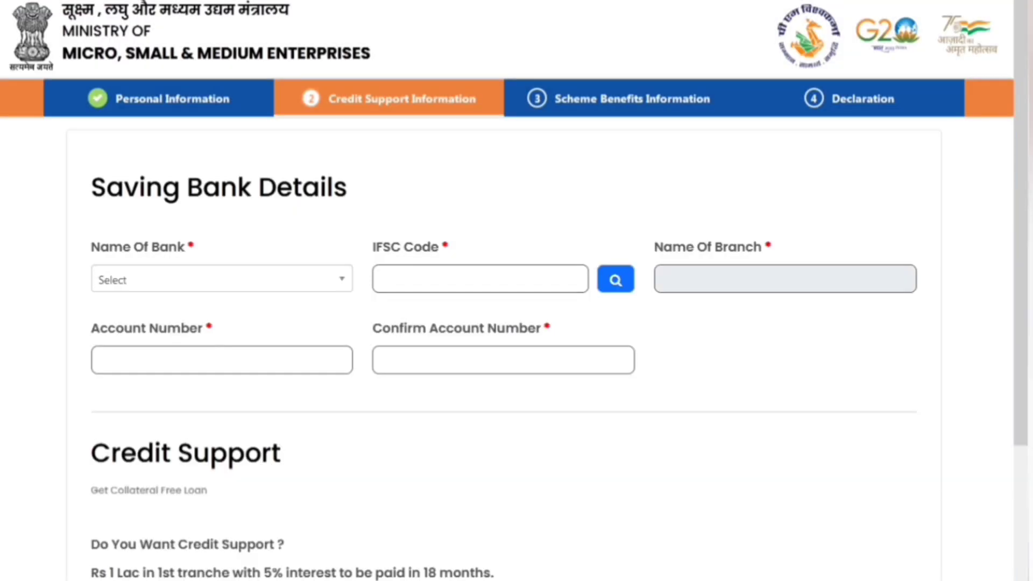
Select Central Bank of India and look up IFSC CBIN0280859 to get the JANGAMKOTE branch
click(222, 279)
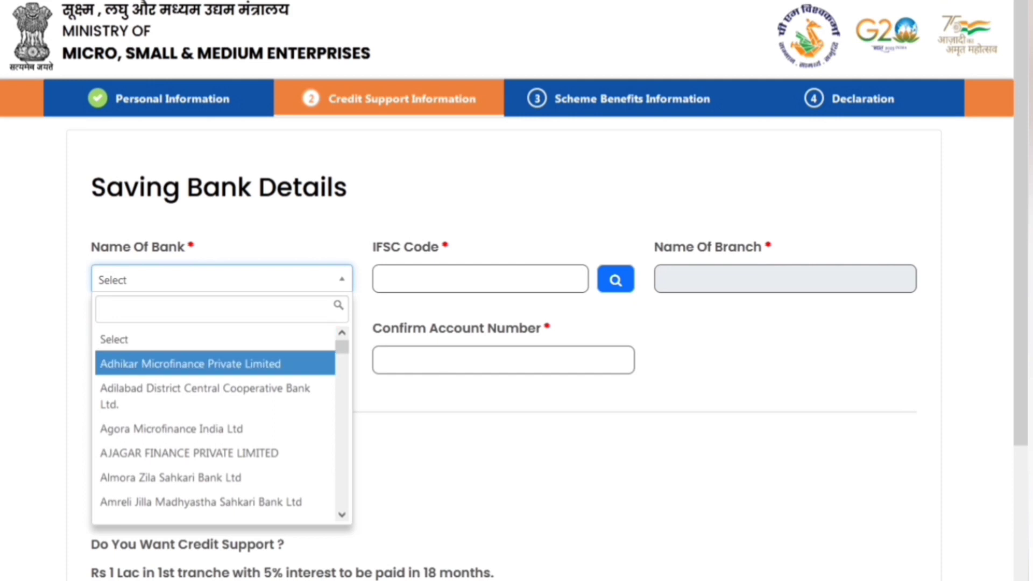
text(CEN)
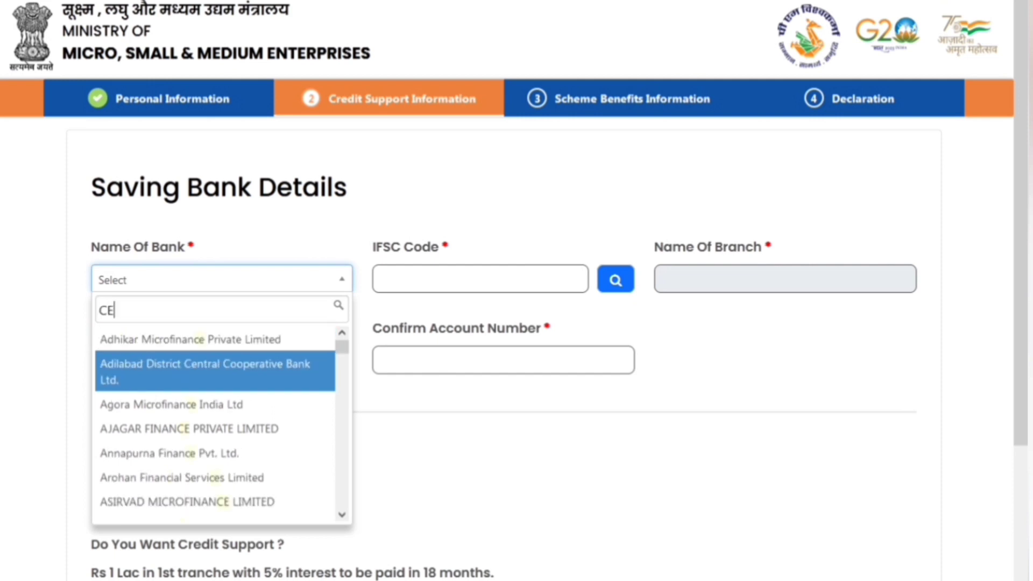
key(Down)
key(Down)
key(Down)
key(Down)
key(Down)
key(Down)
key(Down)
key(Down)
key(Down)
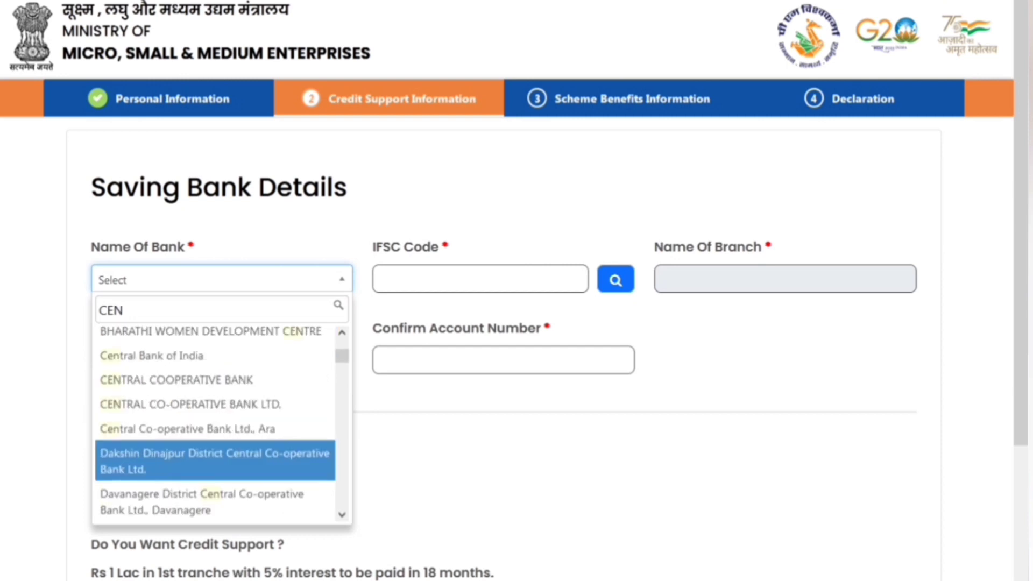
key(Up)
key(Up)
key(Up)
key(Up)
key(Return)
key(Tab)
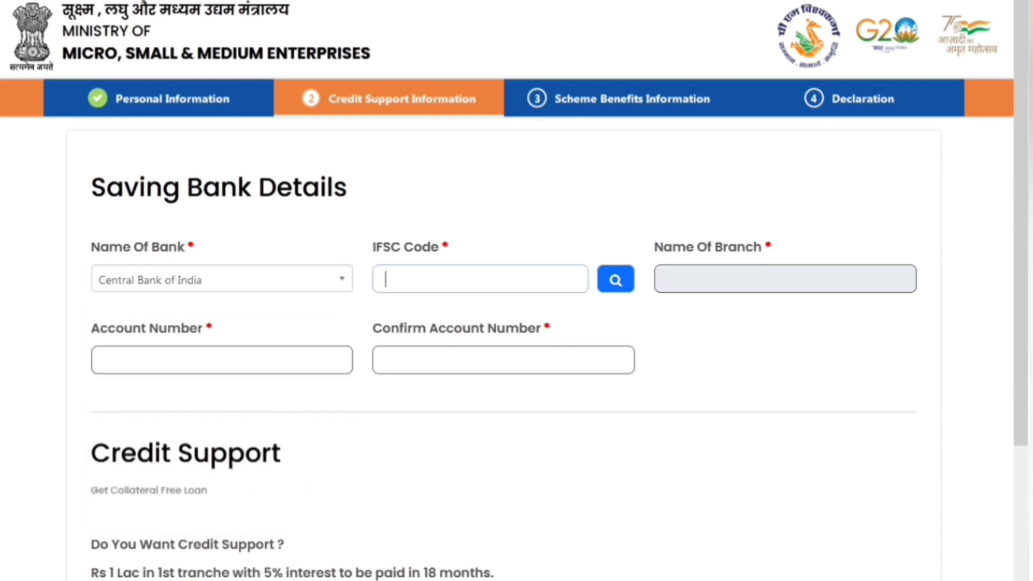
text(CBIN0280859)
key(Tab)
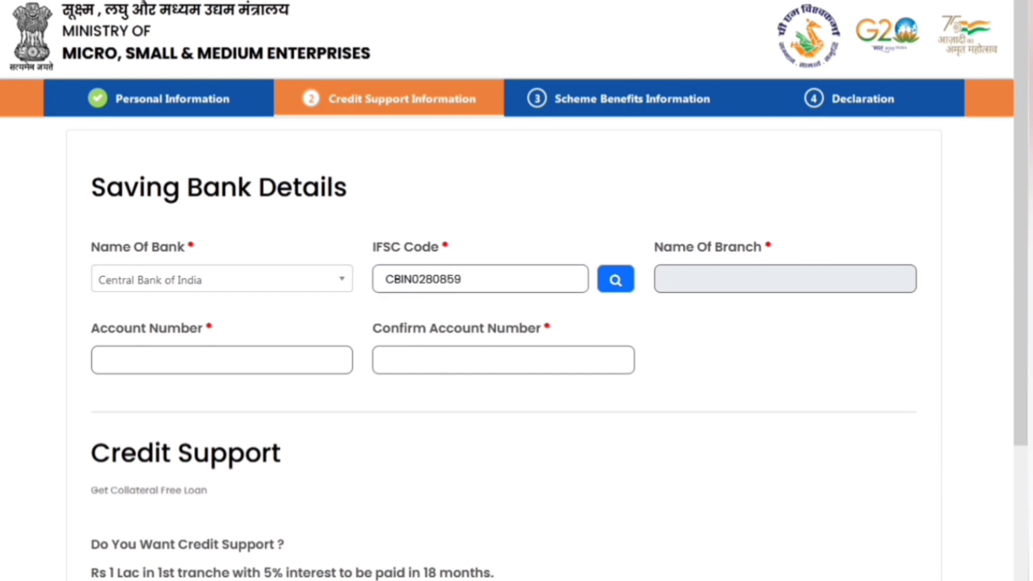
key(Return)
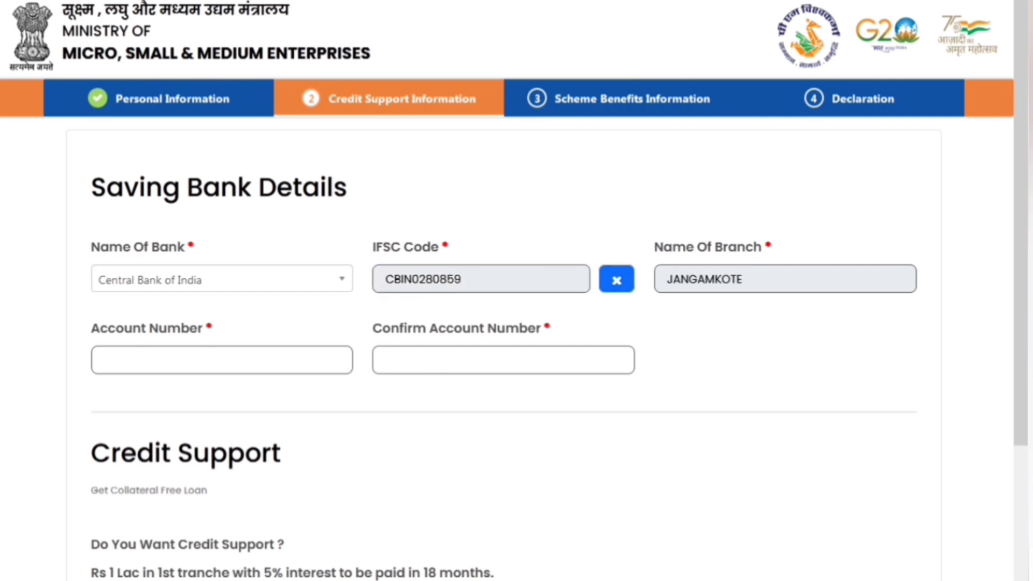
click(222, 360)
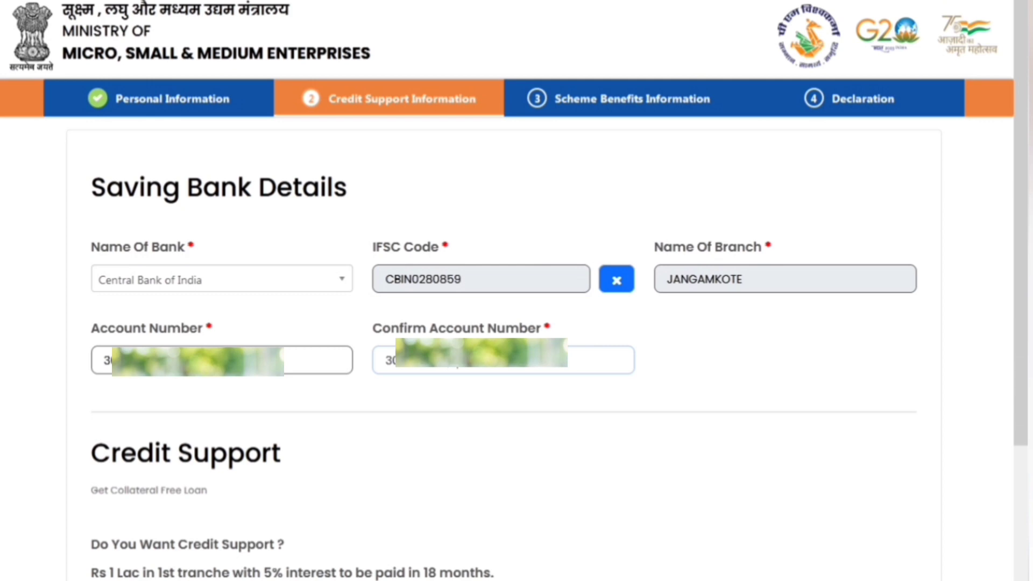
Turn on credit support and request 100000 as the first tranche loan amount
scroll(517, 291, down, 5)
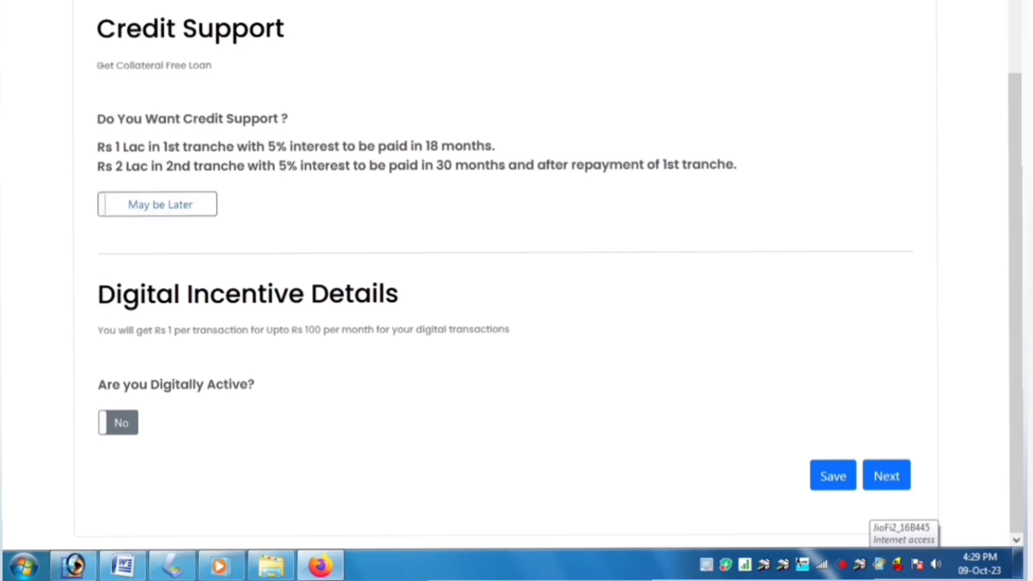
click(157, 204)
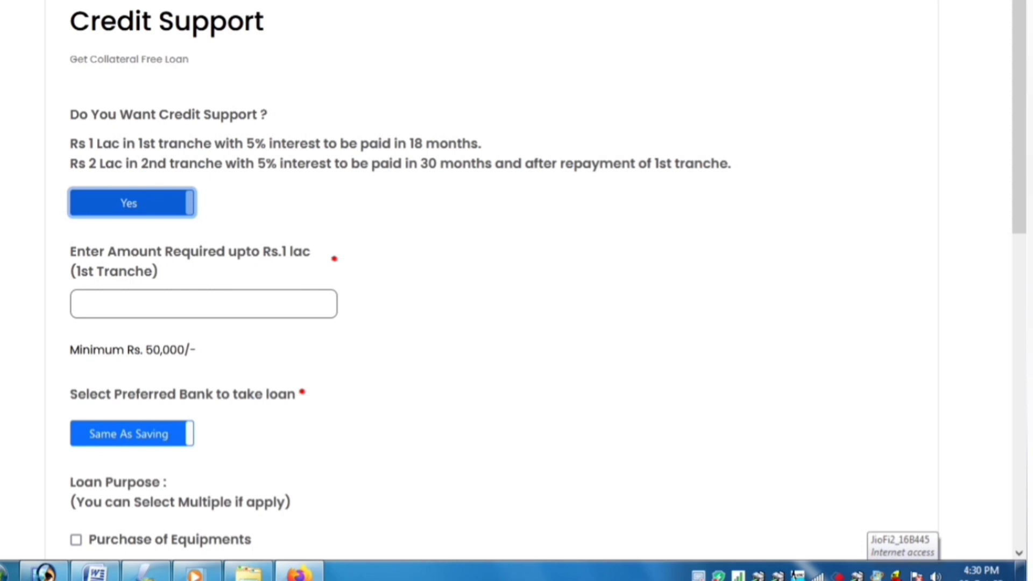
click(203, 304)
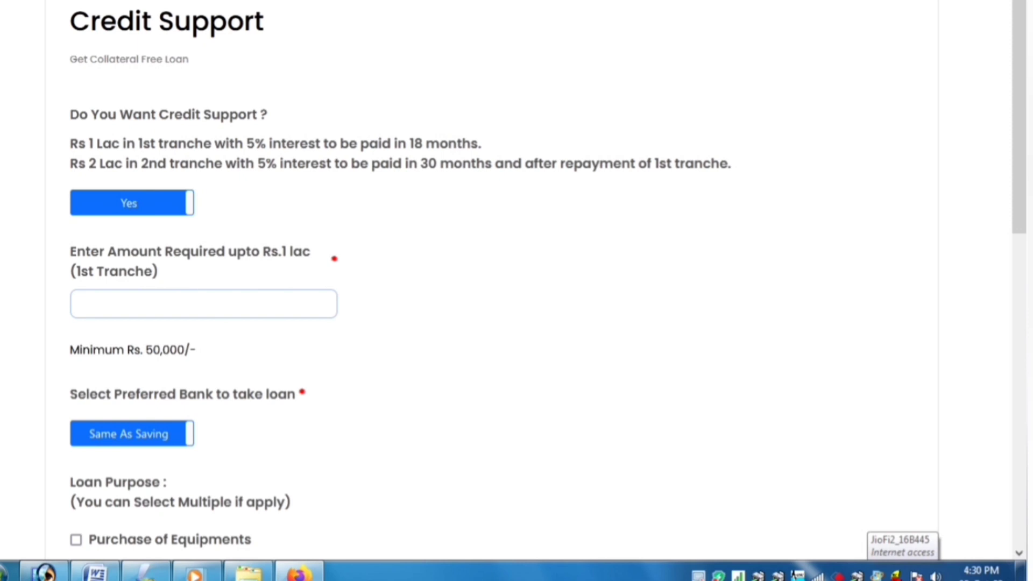
text(100000)
key(Tab)
scroll(517, 280, down, 2)
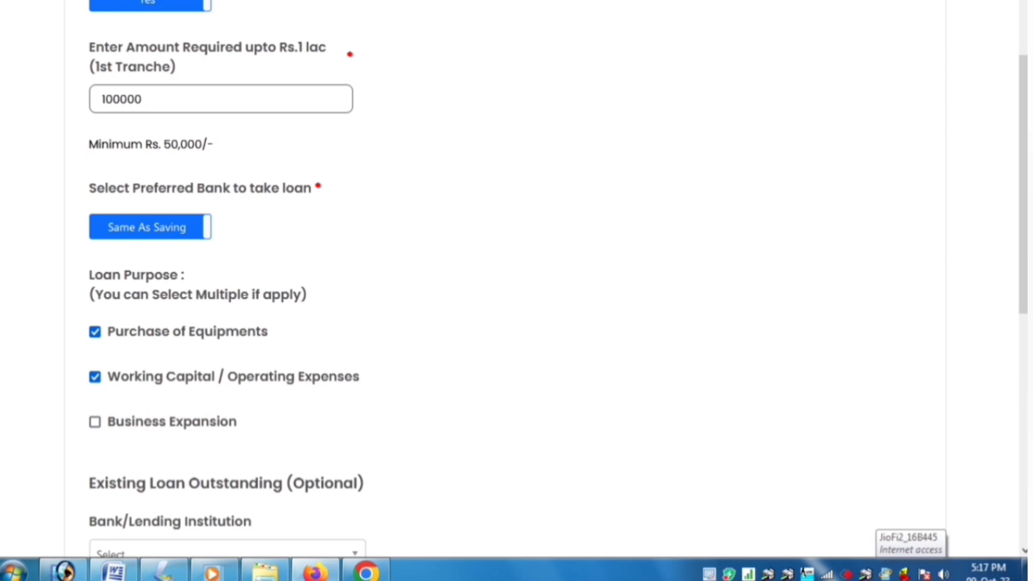
Tick Business Expansion as a loan purpose and pick the lending institution for the existing loan
key(space)
scroll(517, 280, down, 5)
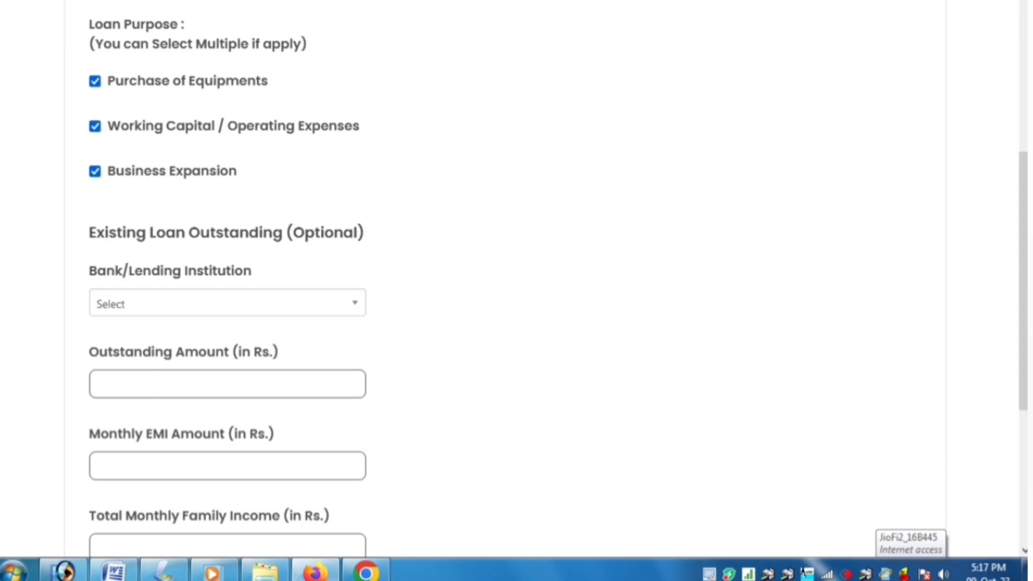
key(Tab)
key(Down)
key(Down)
key(Down)
key(Down)
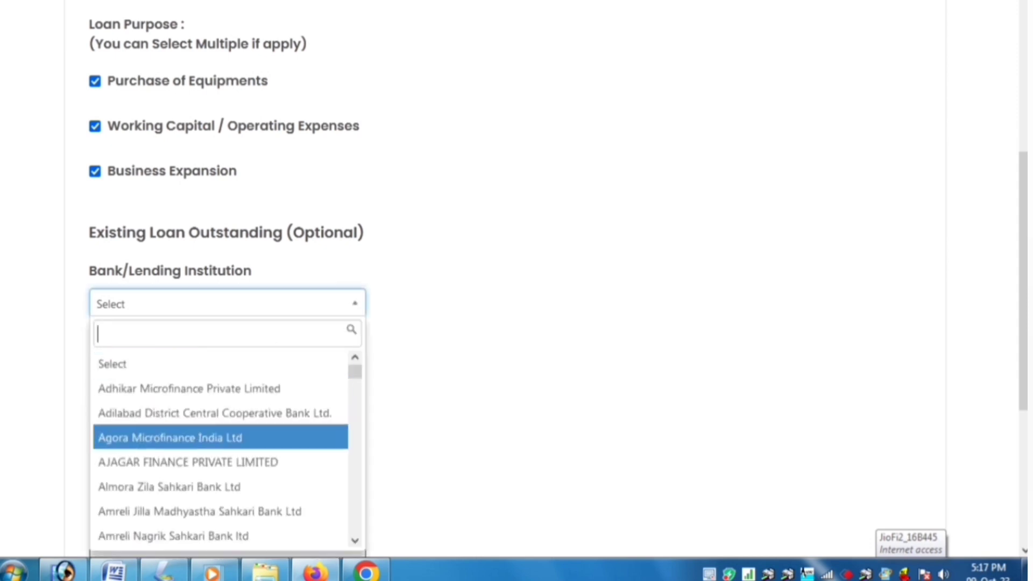
key(Down)
key(Down)
key(Down)
key(Down)
key(Down)
key(Down)
key(Down)
key(Down)
key(Down)
key(Return)
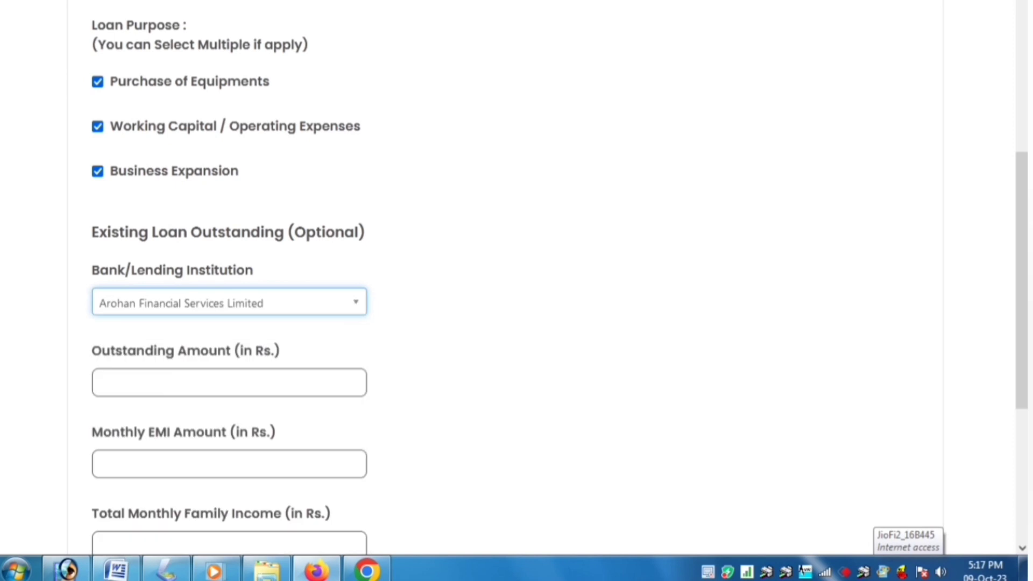
Step through the outstanding amount, monthly EMI and total family income fields
scroll(517, 279, down, 2)
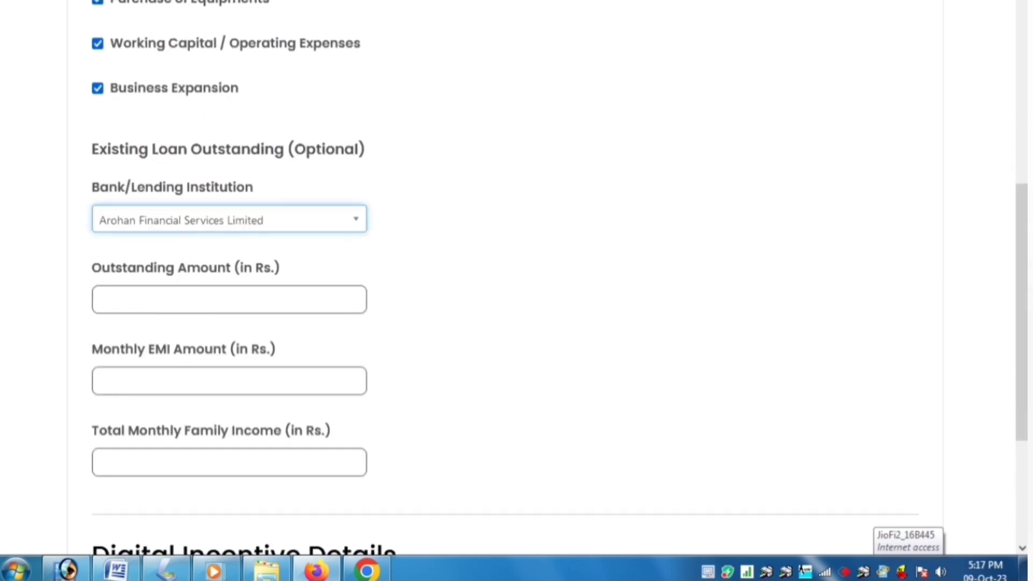
click(229, 300)
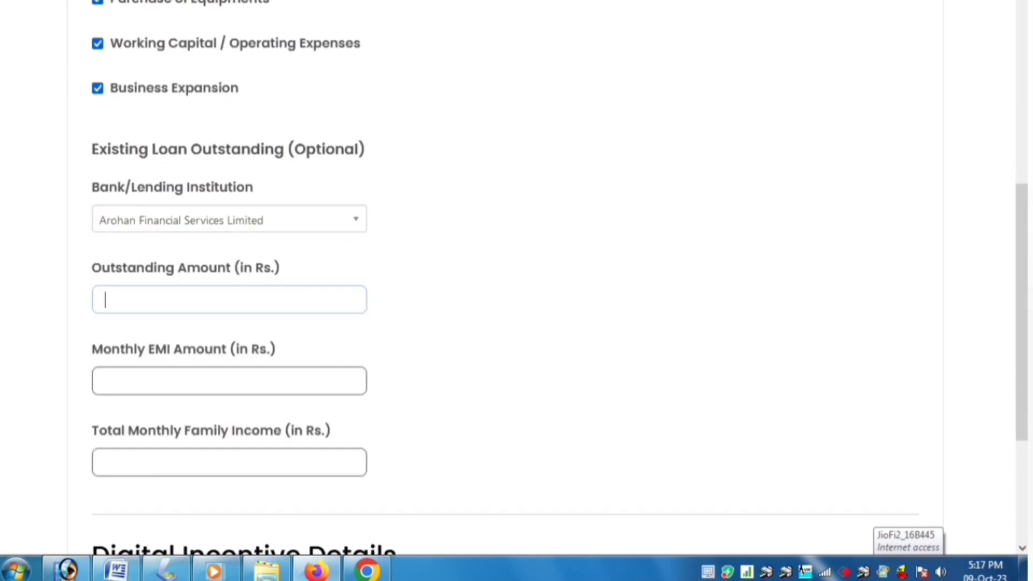
click(230, 381)
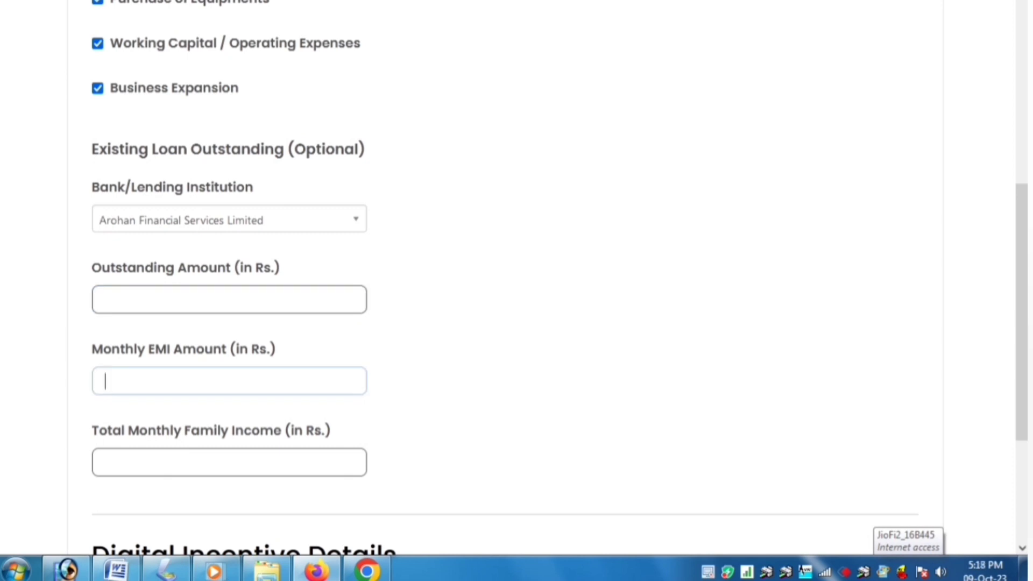
click(229, 462)
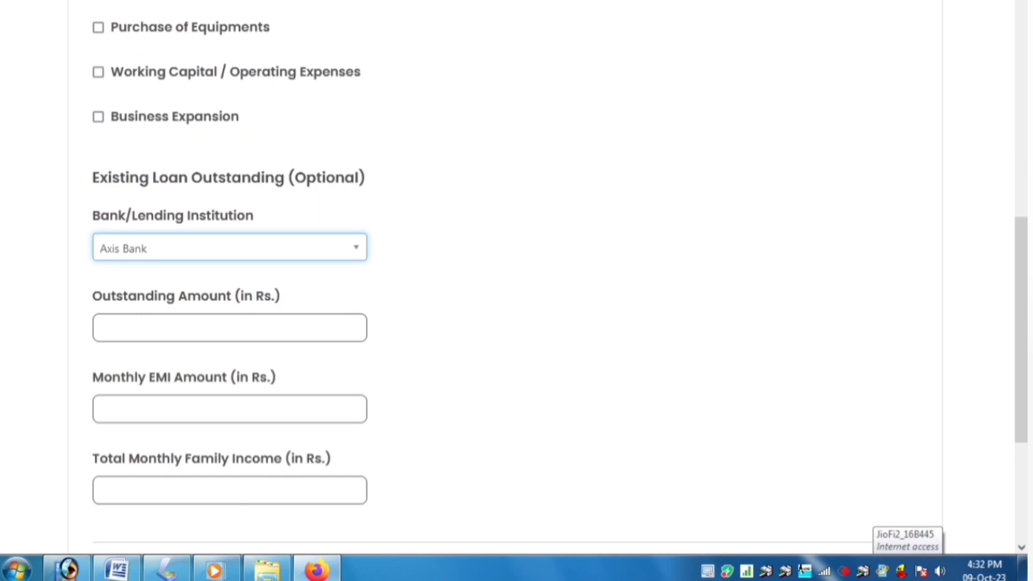
scroll(517, 269, down, 5)
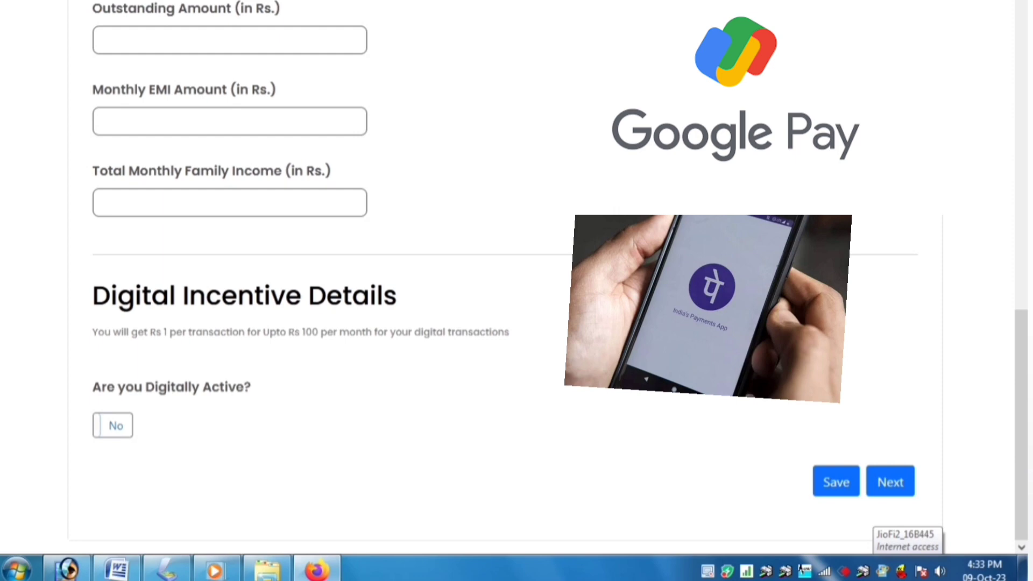
Mark the applicant digitally active and begin entering the UPI-linked mobile number
click(112, 425)
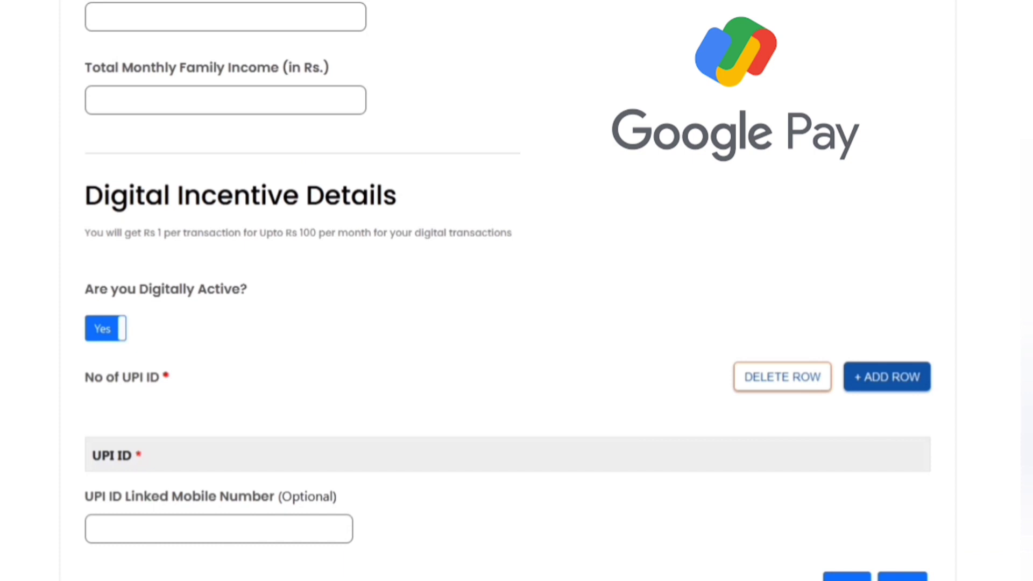
click(99, 530)
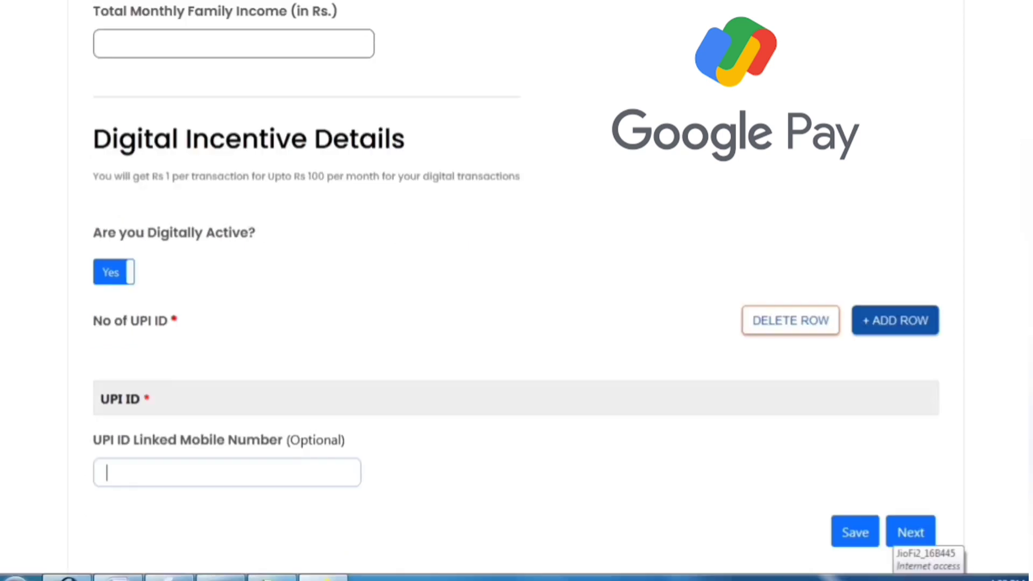
text(90)
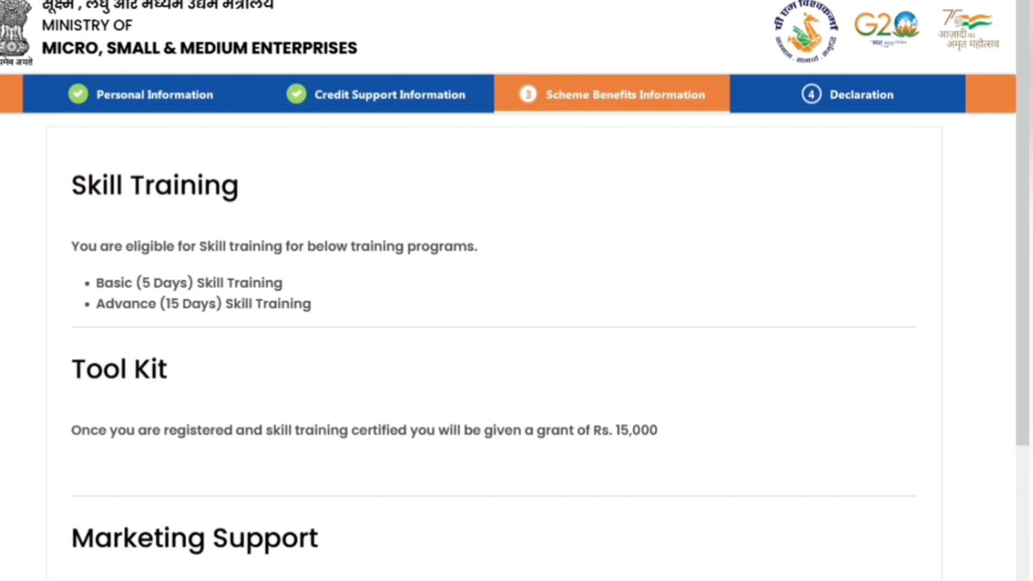
Under Marketing Support, request e-commerce onboarding, quality certification and exhibition/trade fair participation
scroll(517, 291, down, 3)
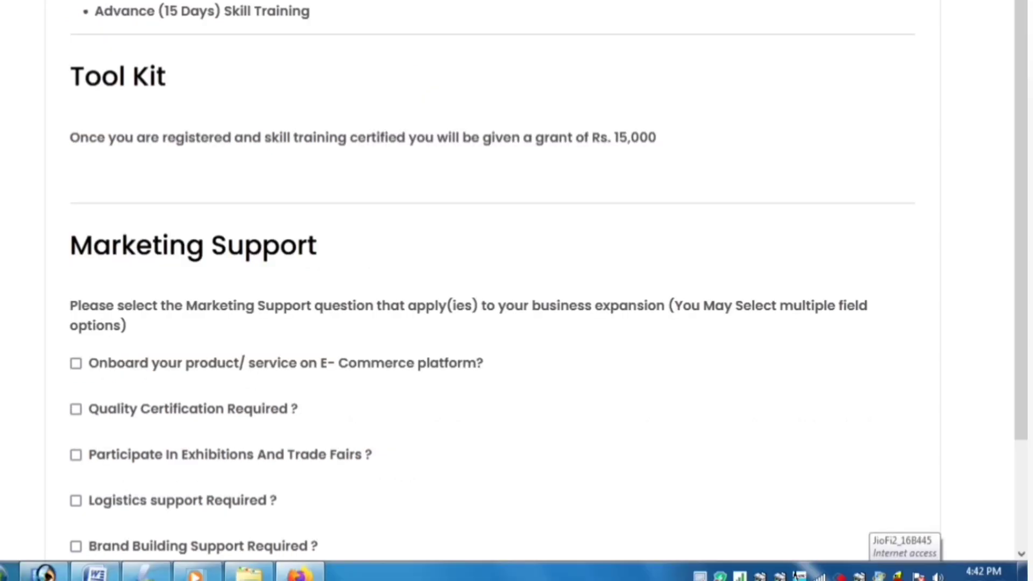
scroll(517, 291, down, 2)
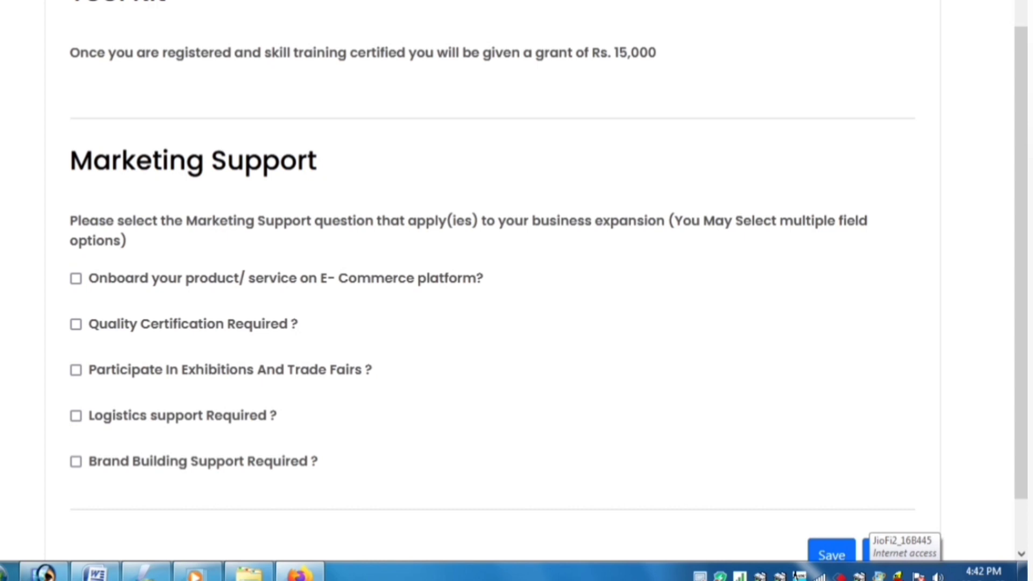
click(75, 279)
click(76, 324)
click(76, 370)
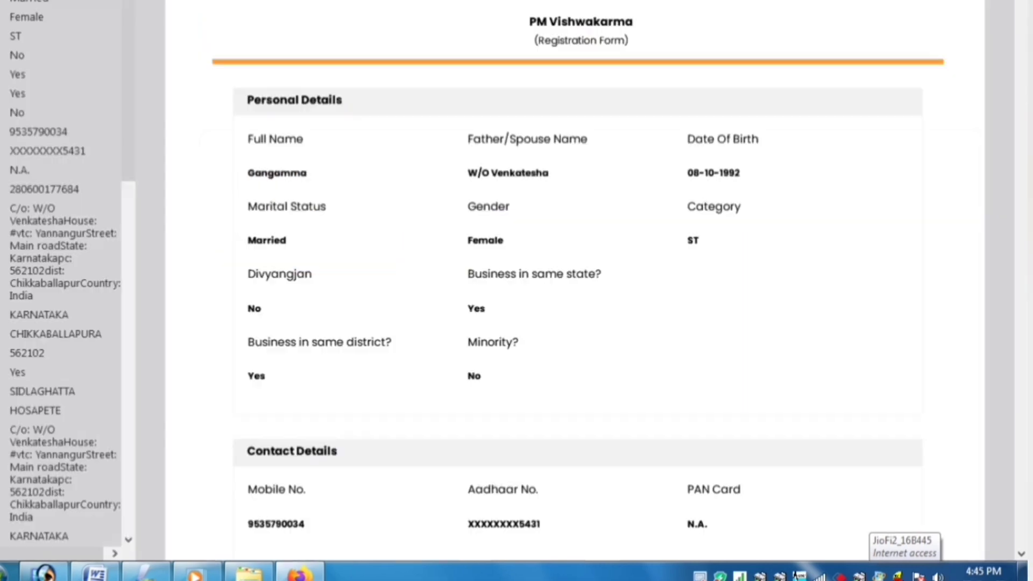
Review the registration form PDF, then go to the Applicant/Beneficiary Login page
scroll(579, 269, down, 10)
scroll(578, 269, down, 15)
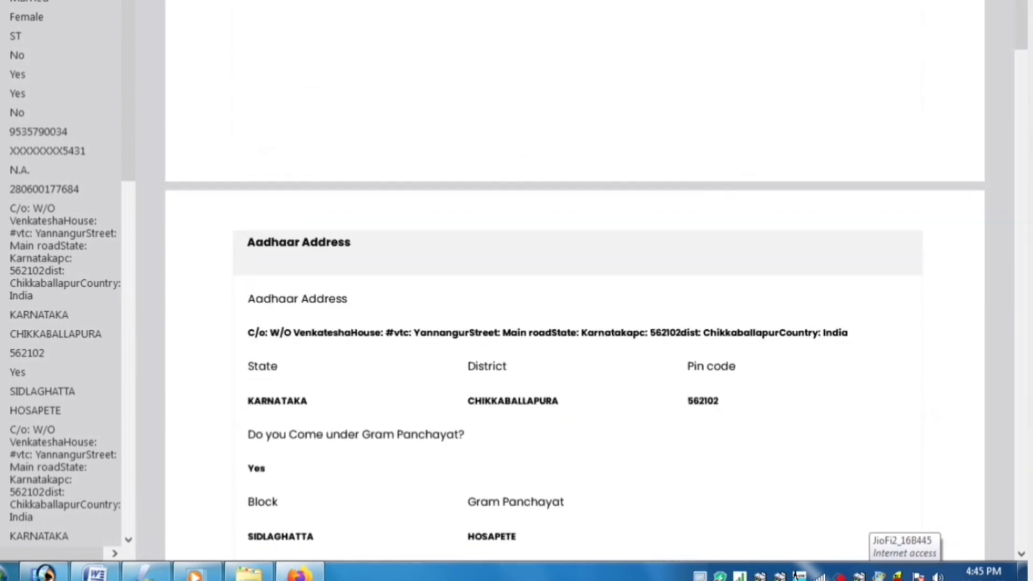
scroll(579, 270, down, 12)
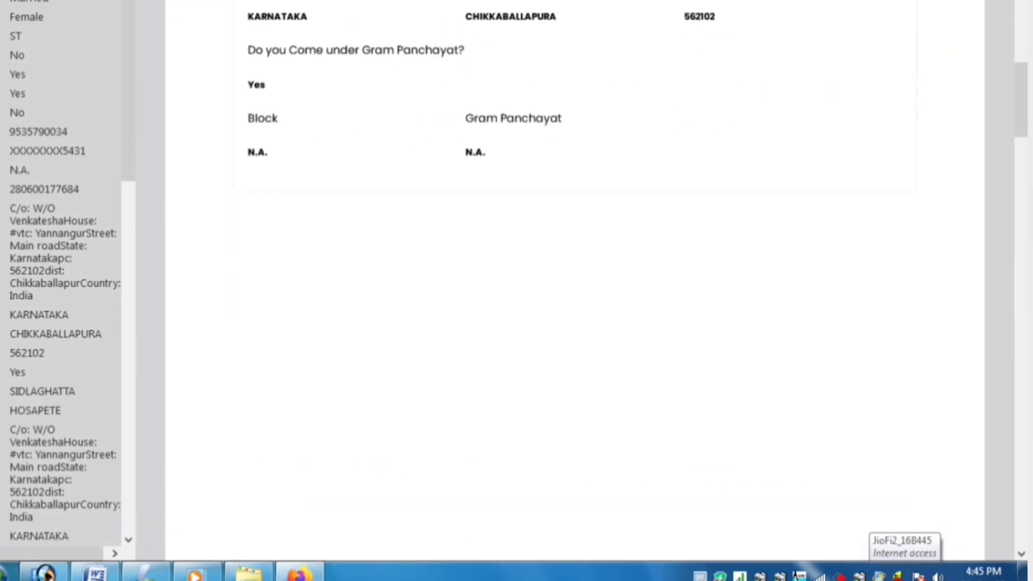
scroll(578, 269, down, 12)
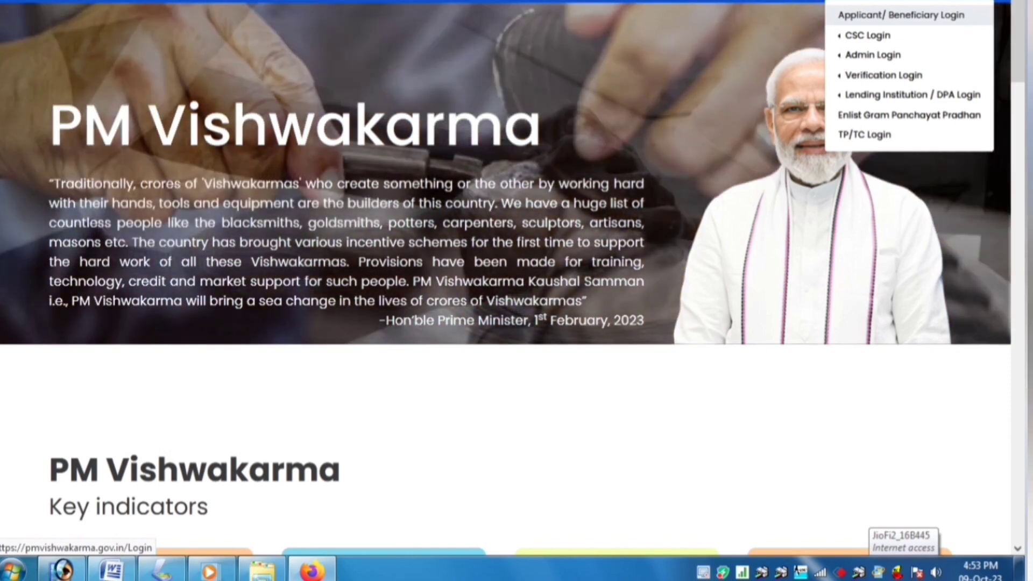
click(902, 15)
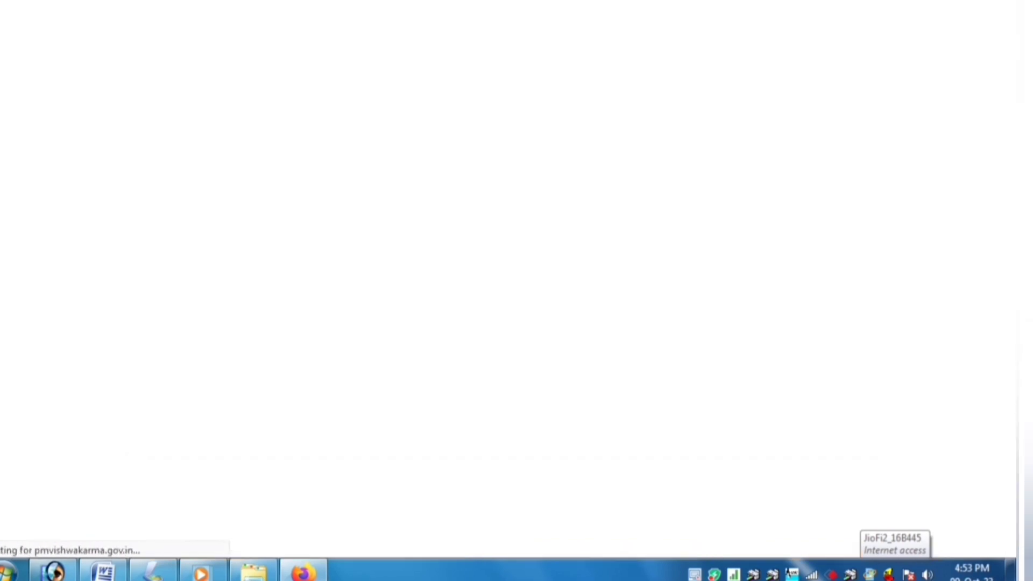